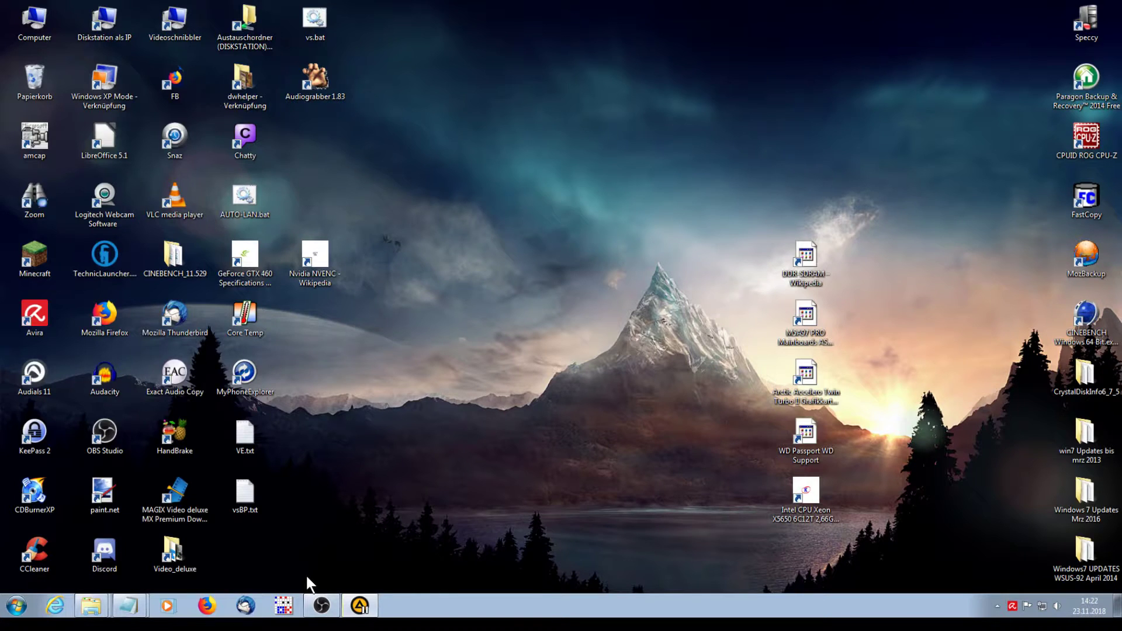
Run ipconfig /all in an enlarged Command Prompt to check the computer's network configuration, and exit the prompt
key("super+r")
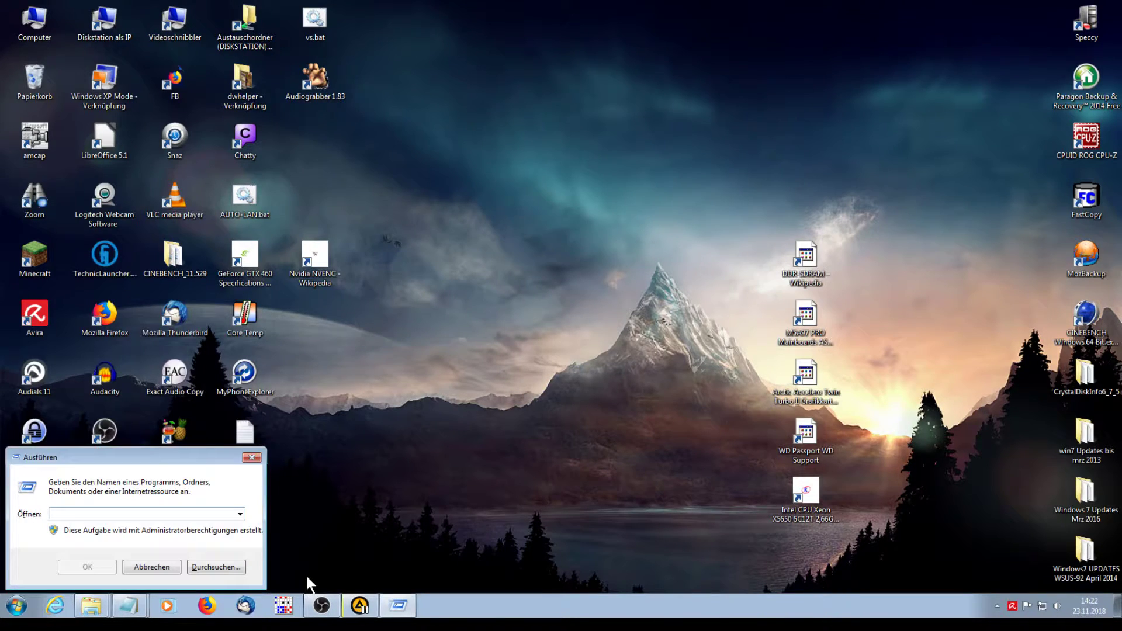
type("cmd")
key("Return")
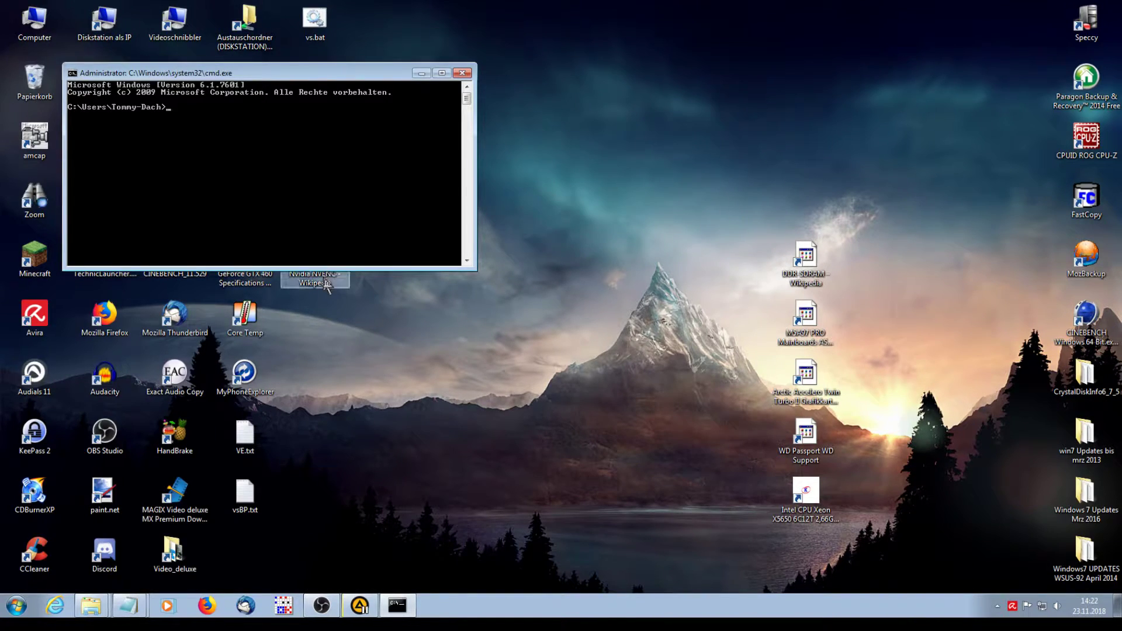
left_click_drag(251, 271, 249, 591)
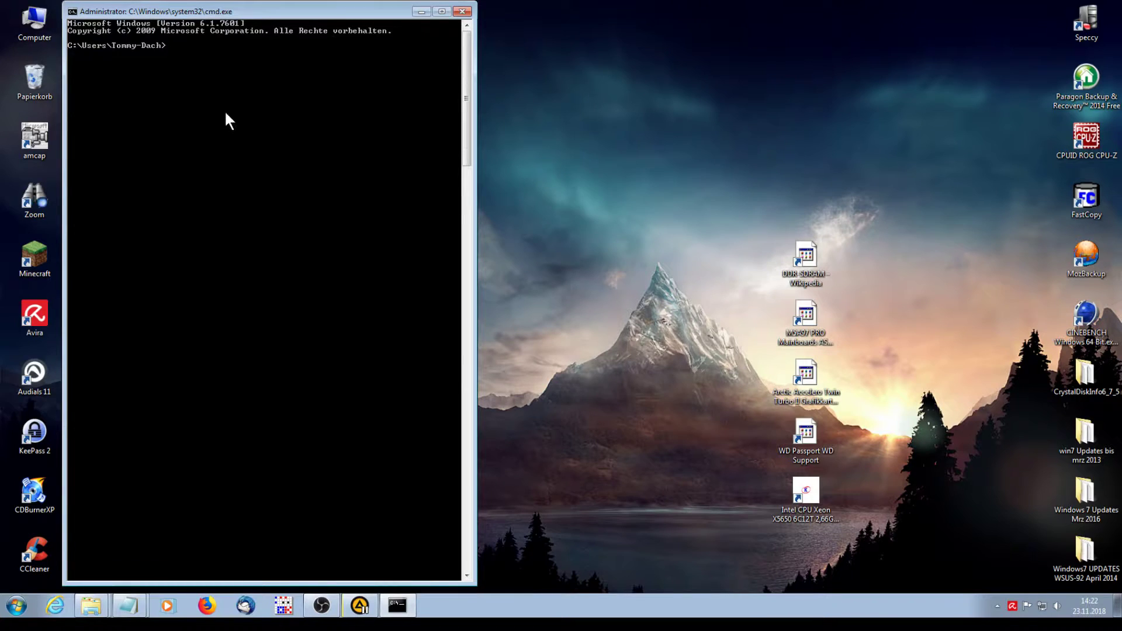
type("ipconfig /all")
key("Return")
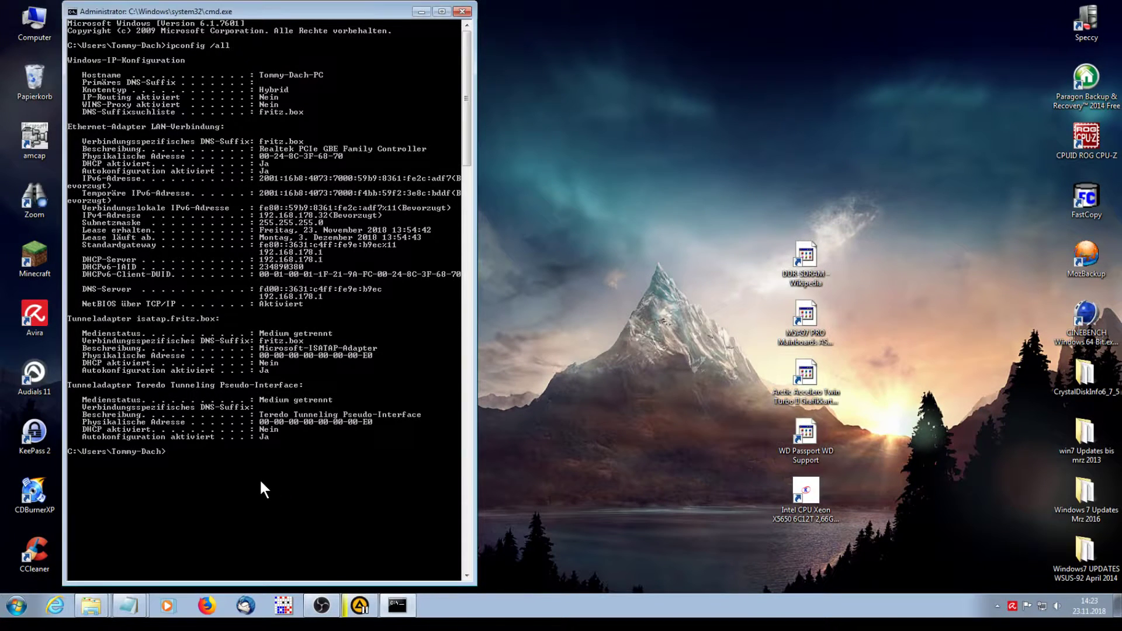
type("exit")
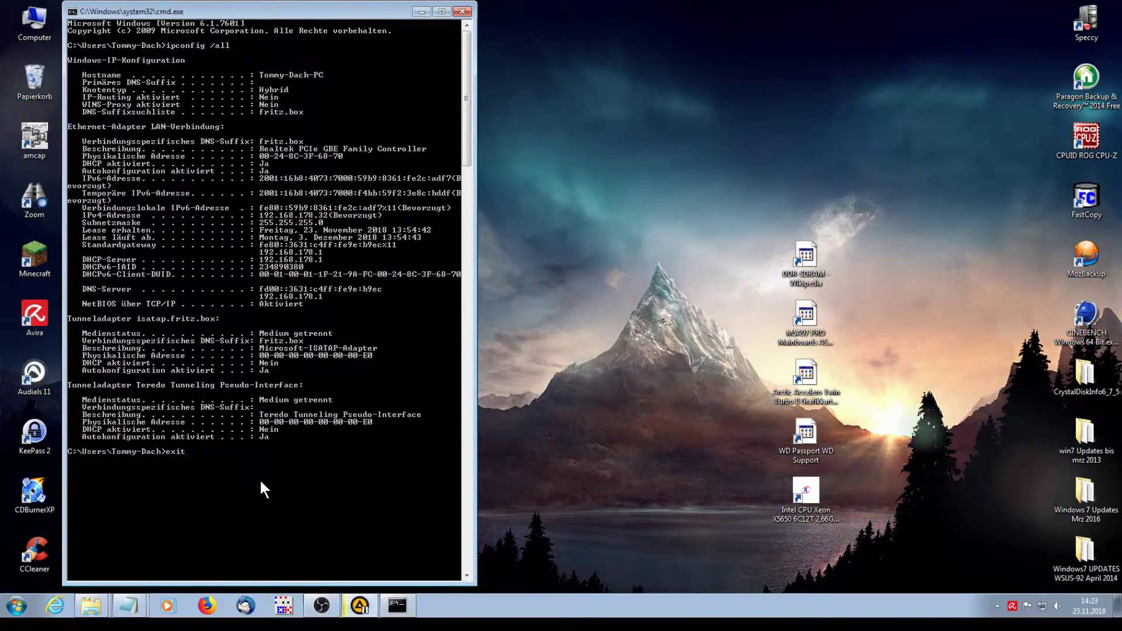
key("Return")
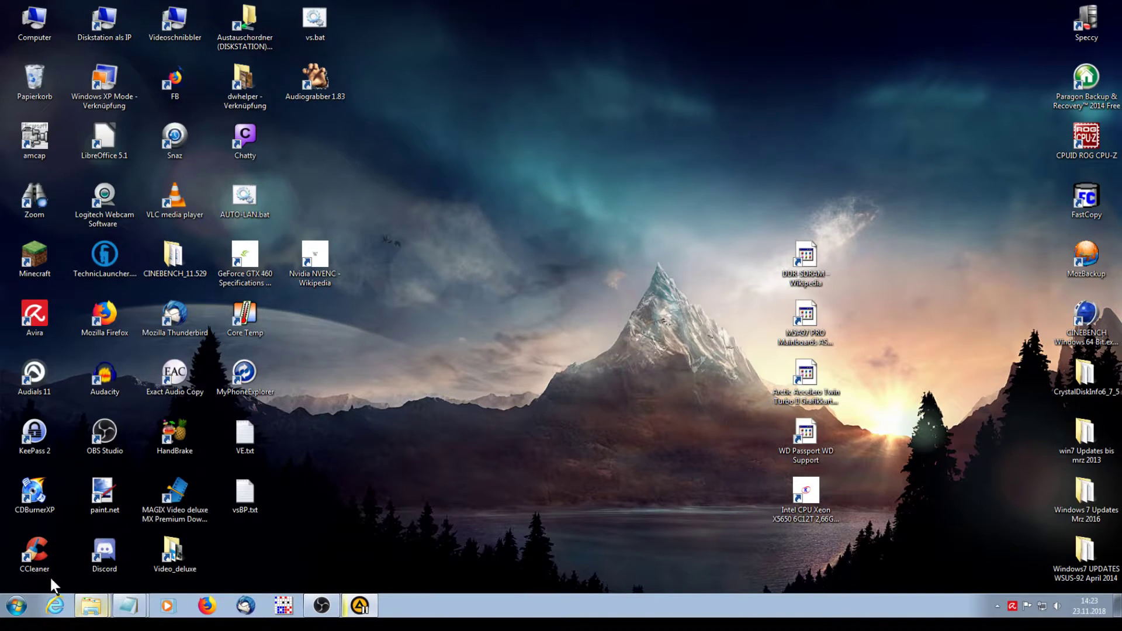
Open the network computer \\192.168.178.21 in Windows Explorer to list its shared folders
left_click(90, 606)
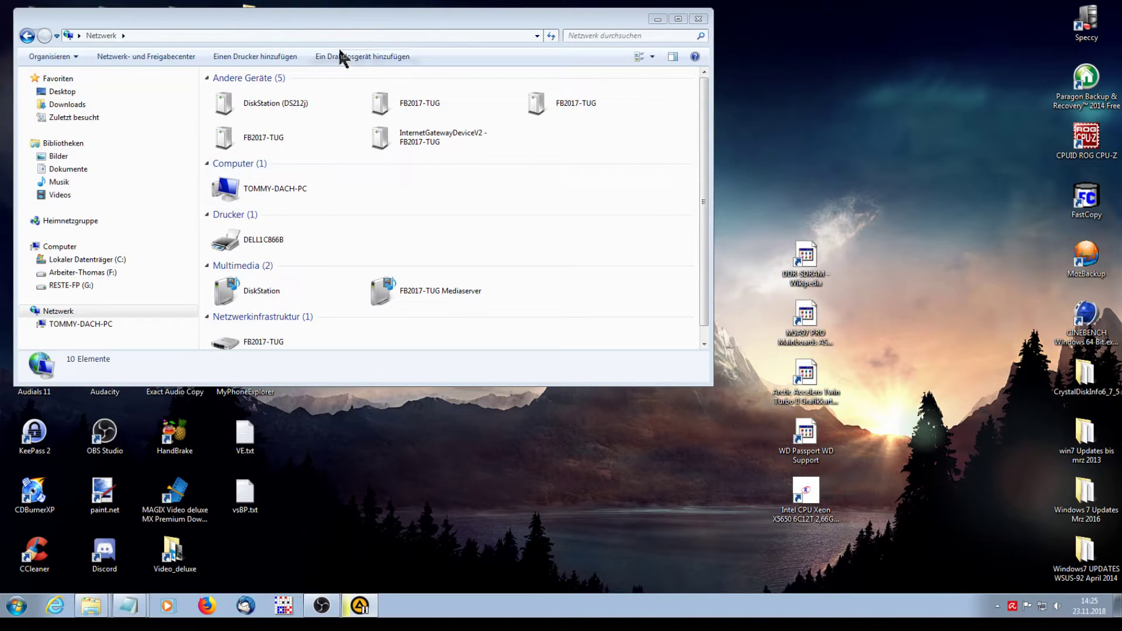
left_click(312, 34)
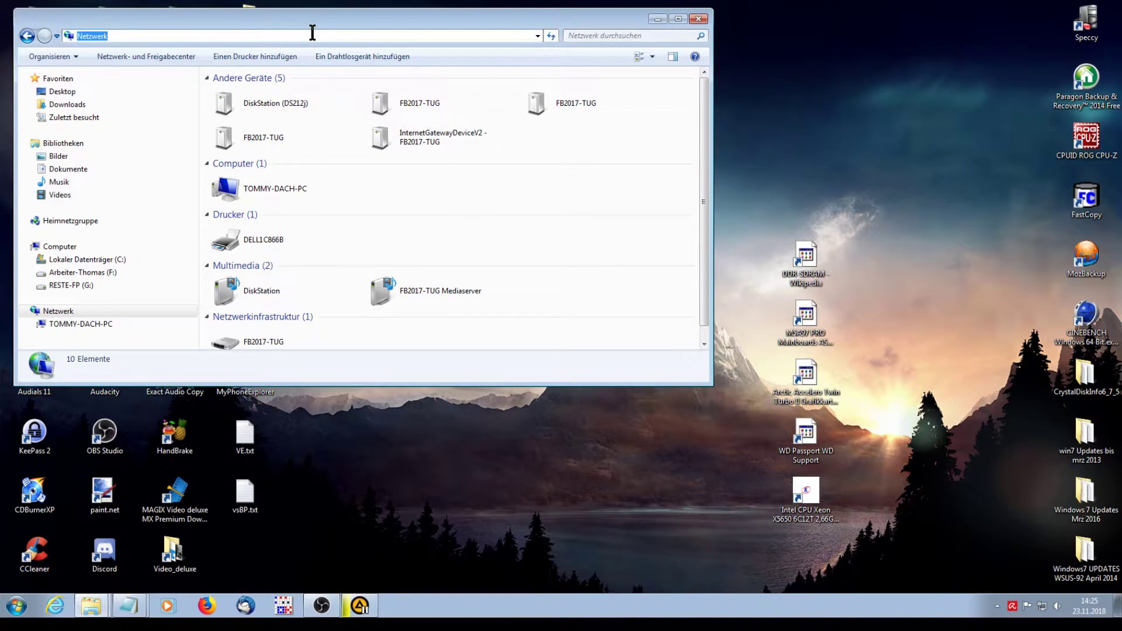
type("\\\\")
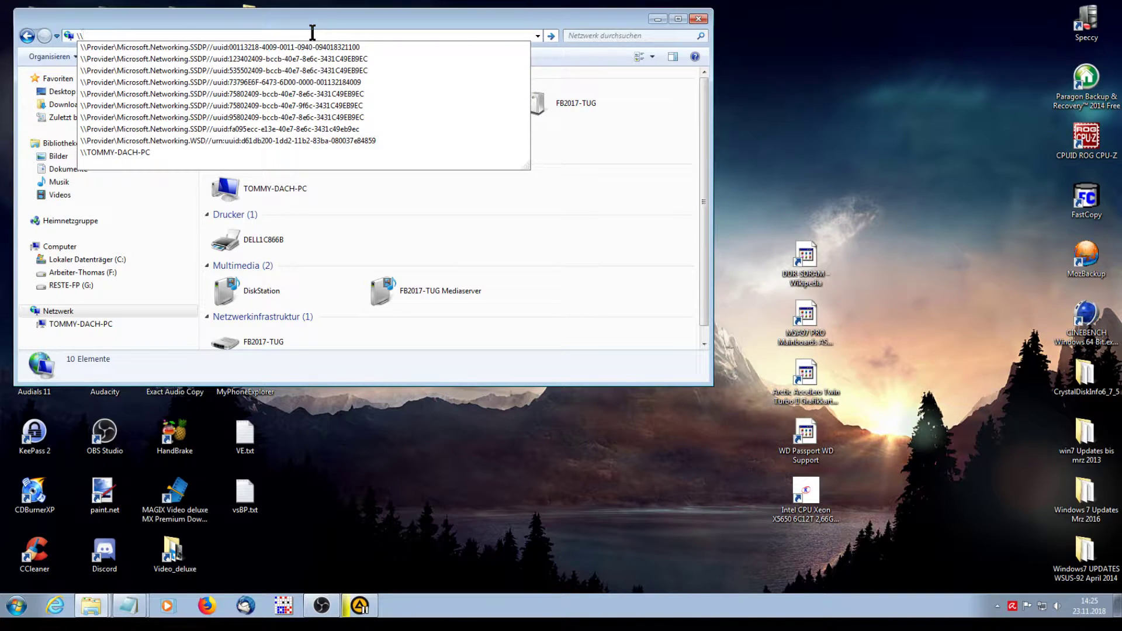
type("192.")
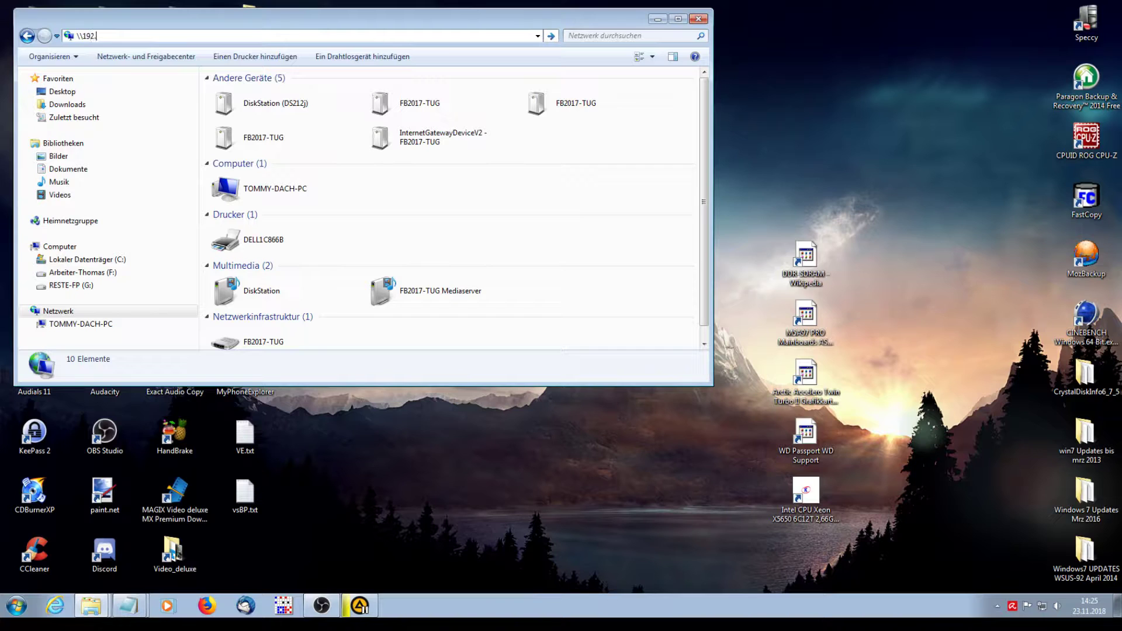
type("168.178.21")
key("Return")
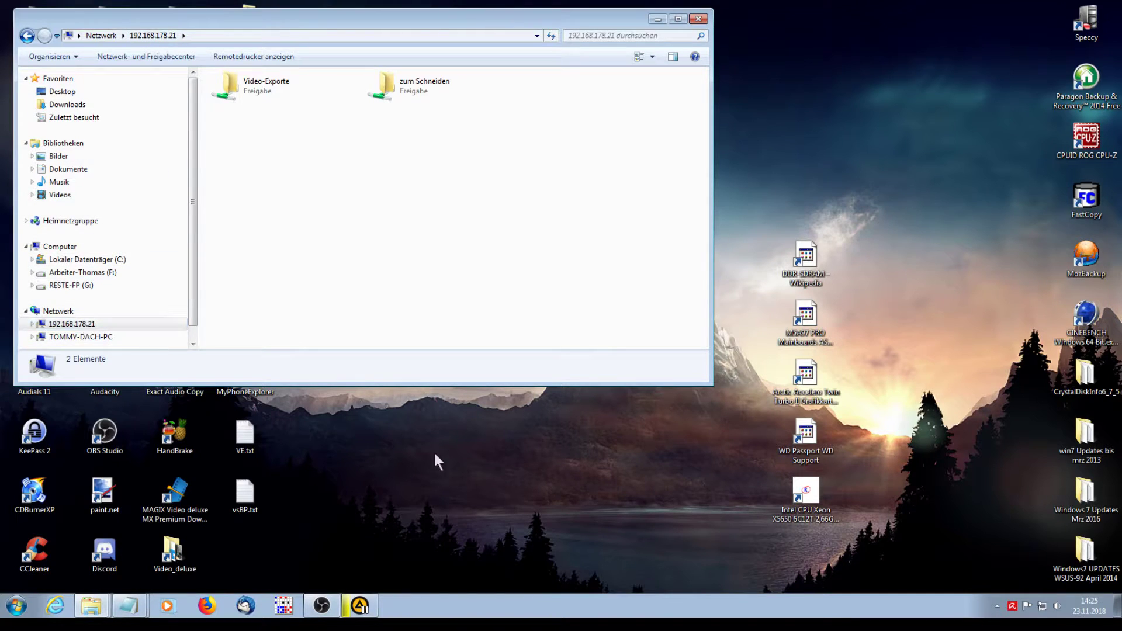
Create a desktop shortcut to the Video-Exporte share on 192.168.178.21
right_click(577, 473)
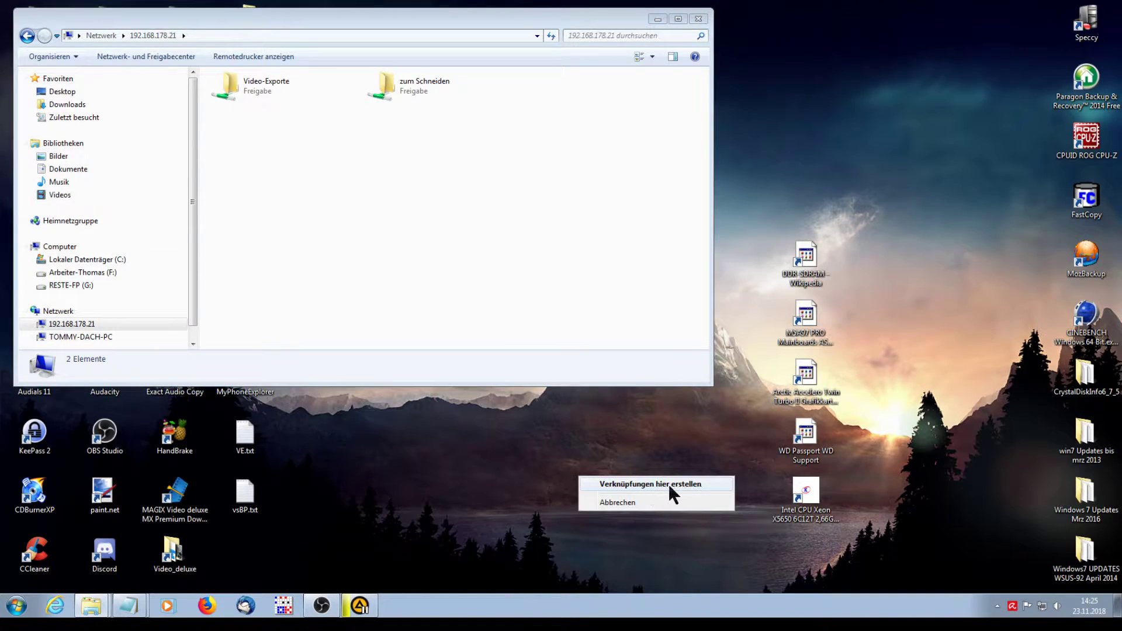
left_click(640, 502)
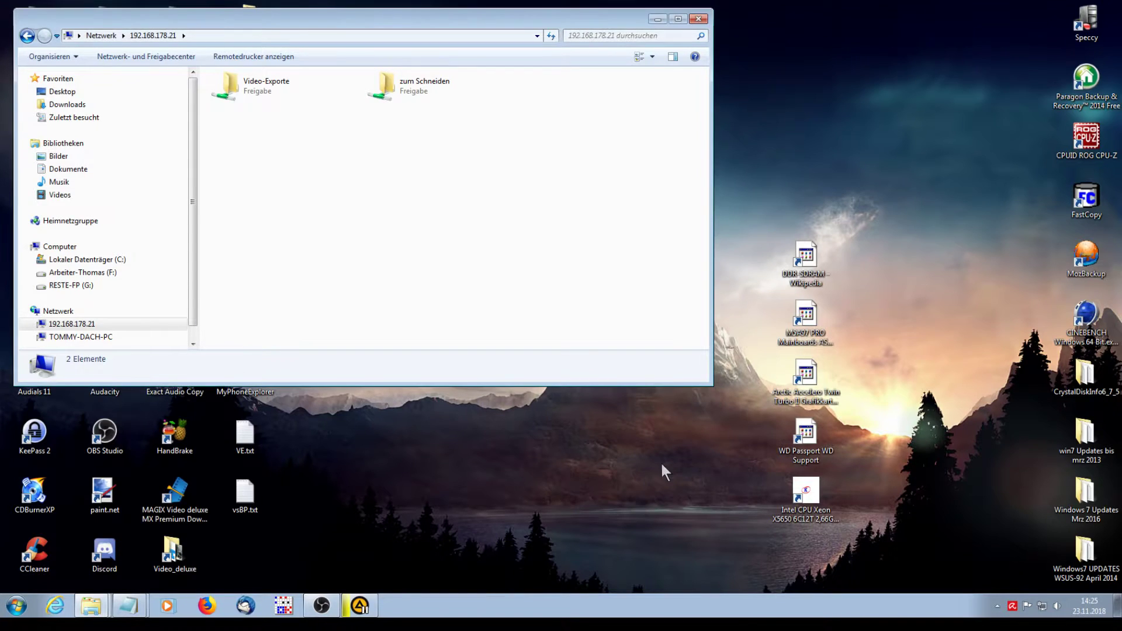
left_click(247, 92)
left_click_drag(563, 465, 586, 513)
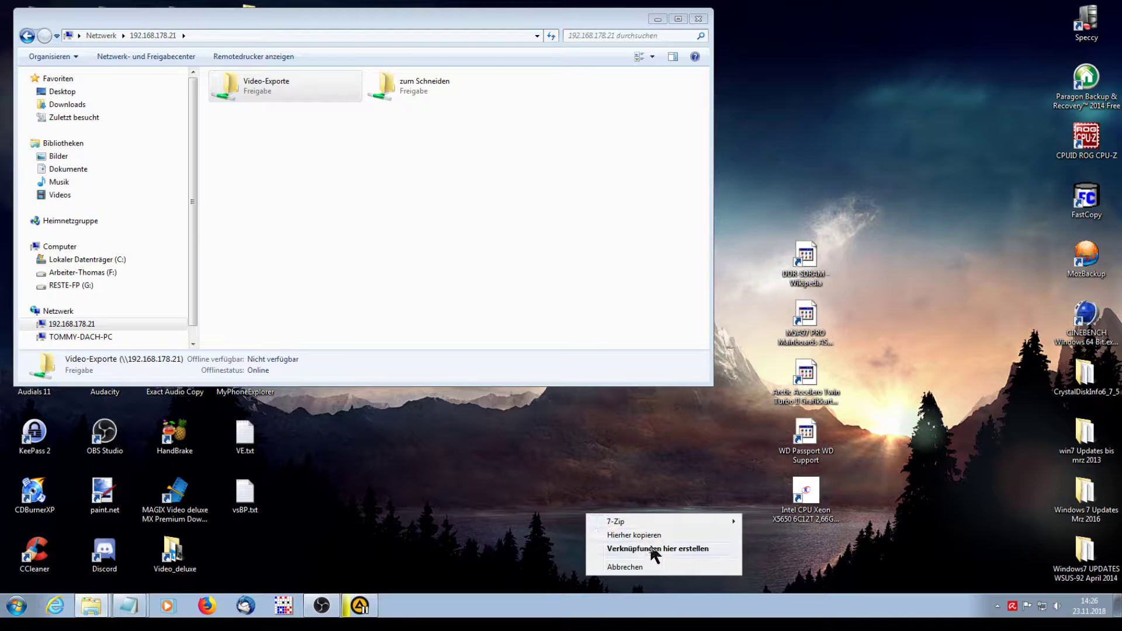
left_click(656, 549)
Test the new Video-Exporte desktop shortcut by opening it, and close the Explorer windows
double_click(596, 496)
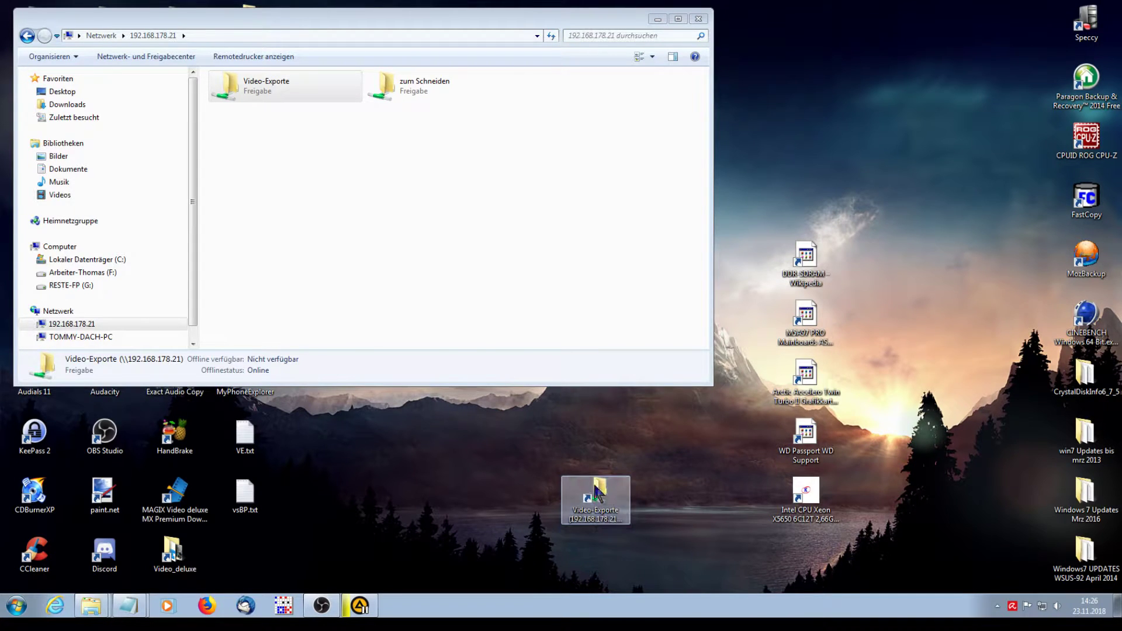
left_click(714, 34)
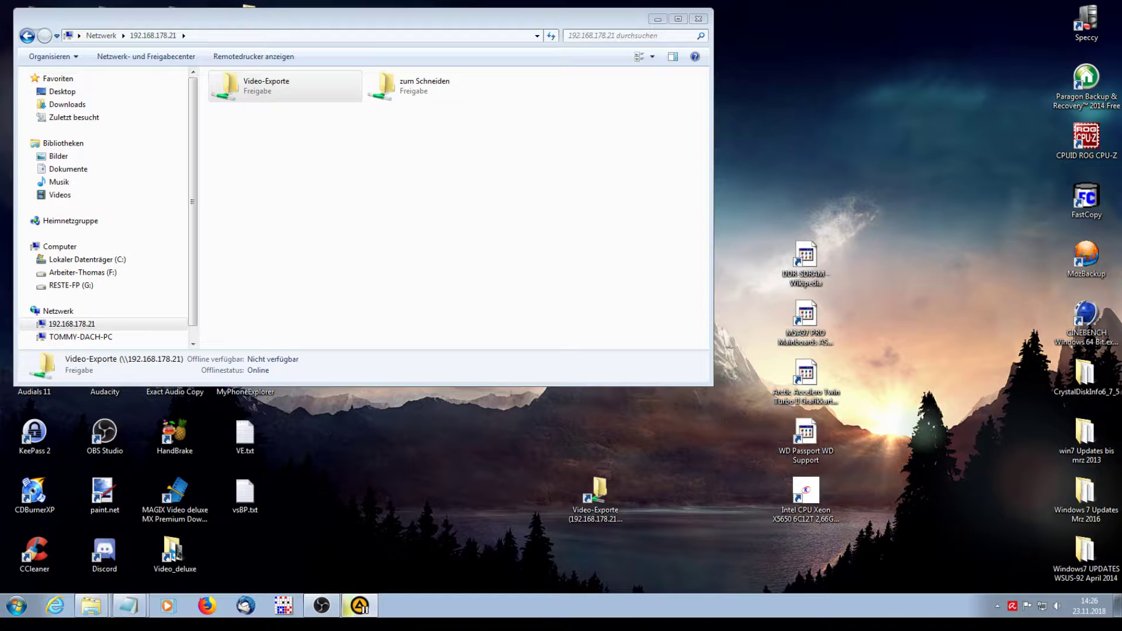
left_click(698, 21)
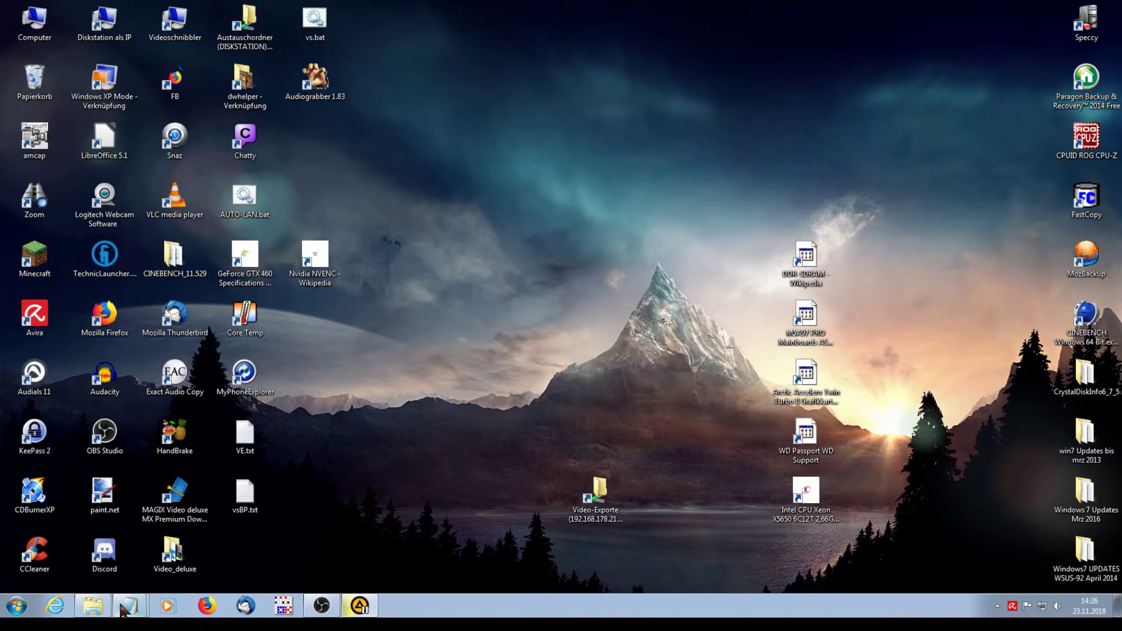
Bring up VE.txt and examine its net use B: command, highlighting the server address, the backslash and the share name
left_click(122, 552)
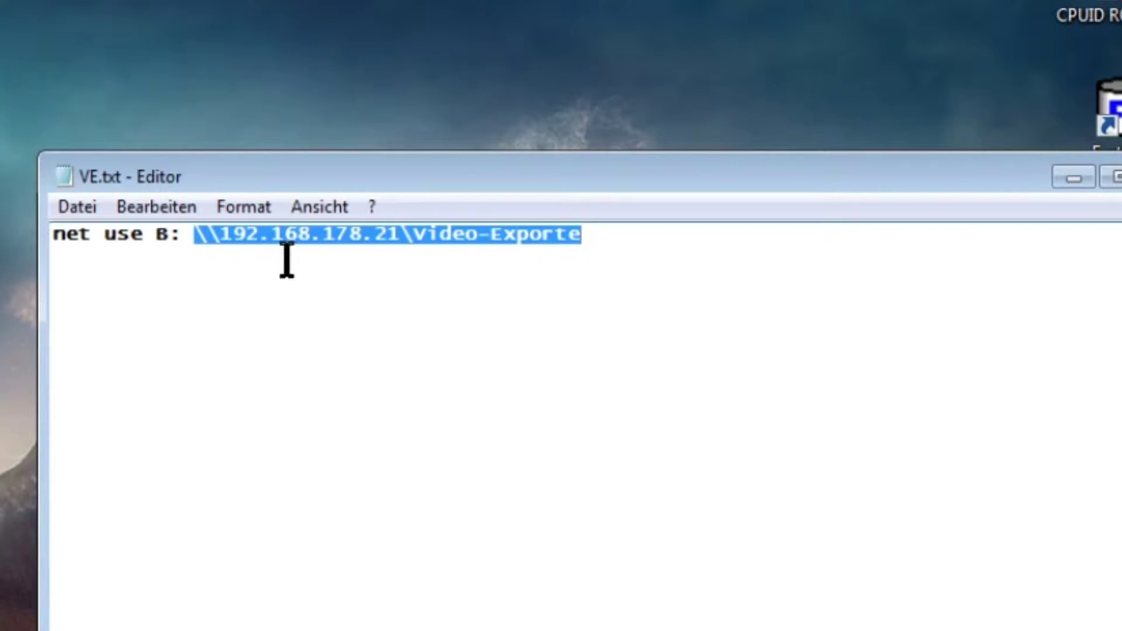
left_click(272, 264)
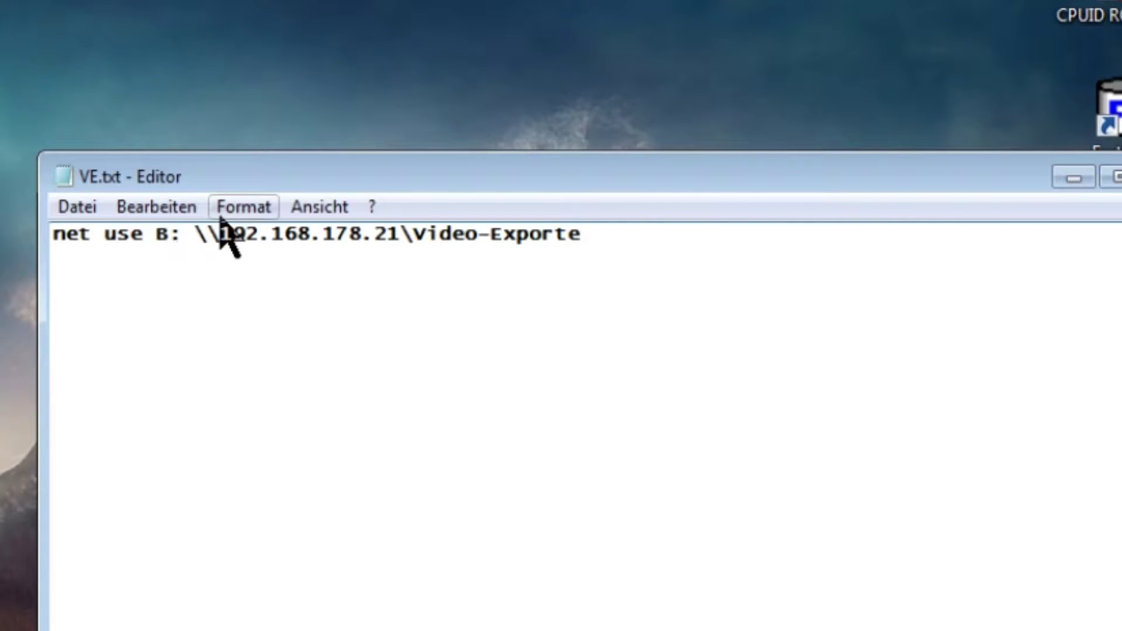
left_click_drag(193, 239, 405, 258)
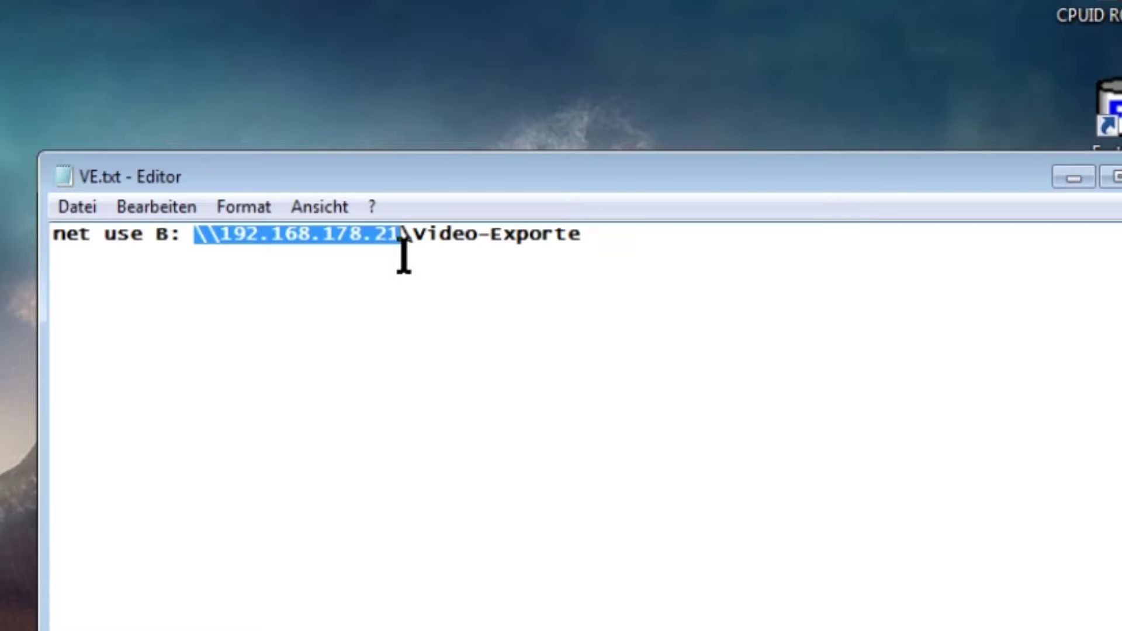
left_click(414, 239)
left_click_drag(413, 240, 401, 243)
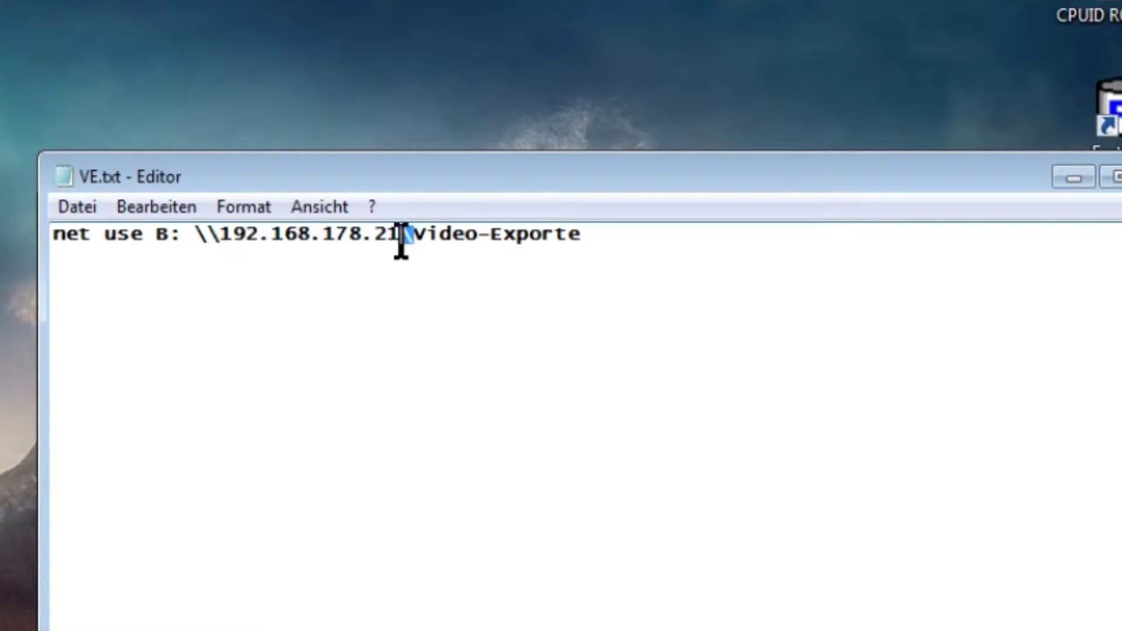
left_click_drag(594, 233, 401, 241)
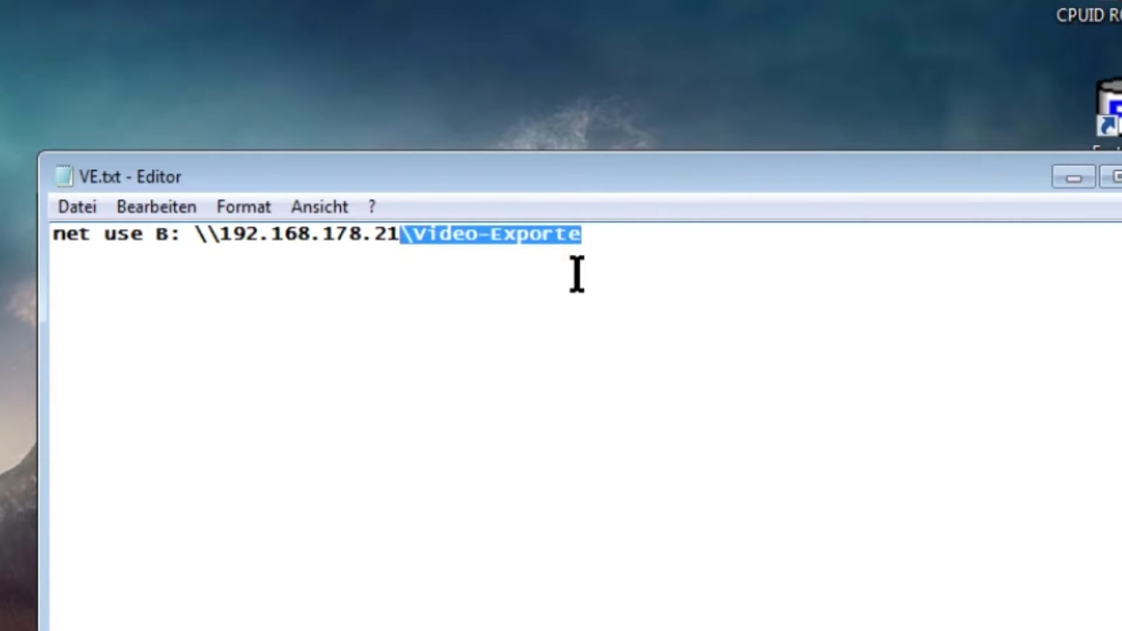
left_click(481, 464)
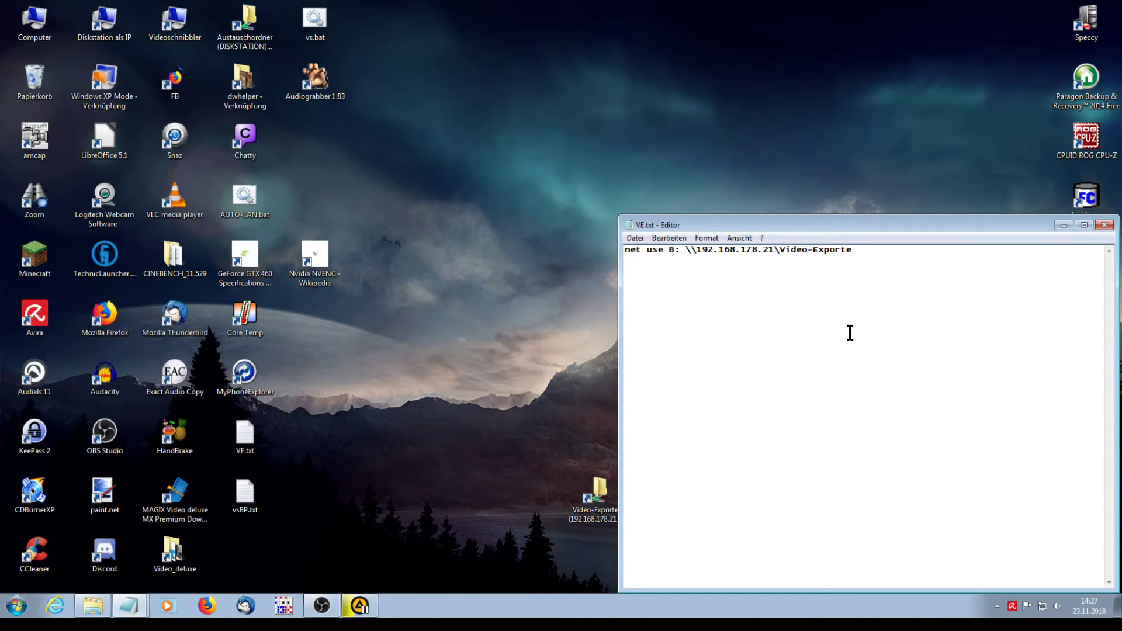
Save the net use command as VE.txt on the Desktop, replacing the existing file, and close the editor
left_click(634, 238)
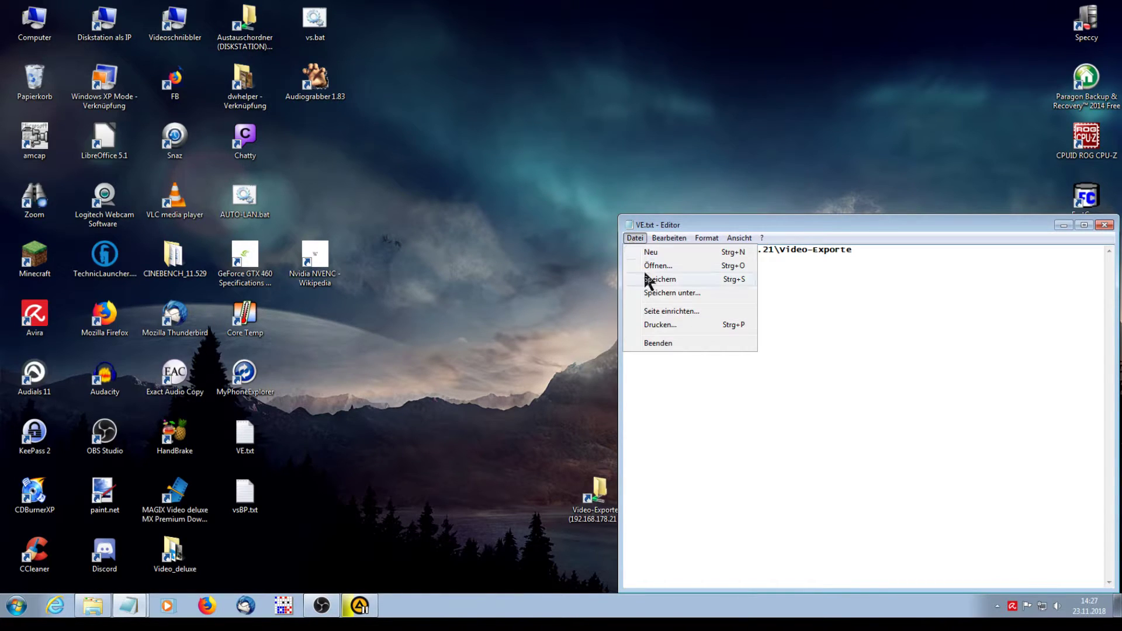
left_click(683, 294)
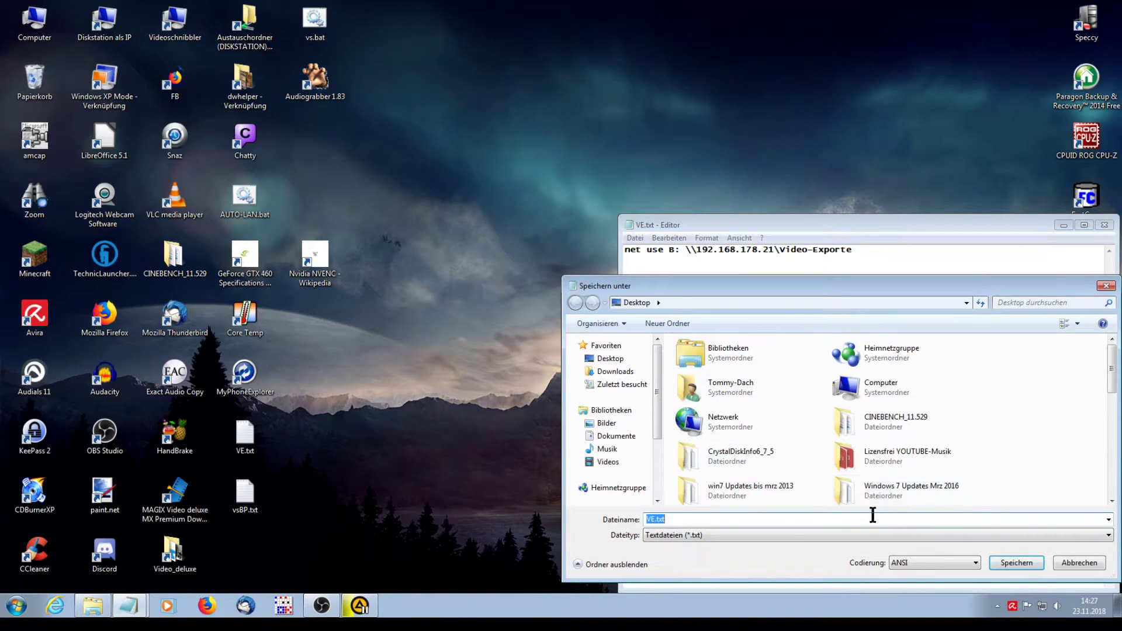
left_click(1030, 563)
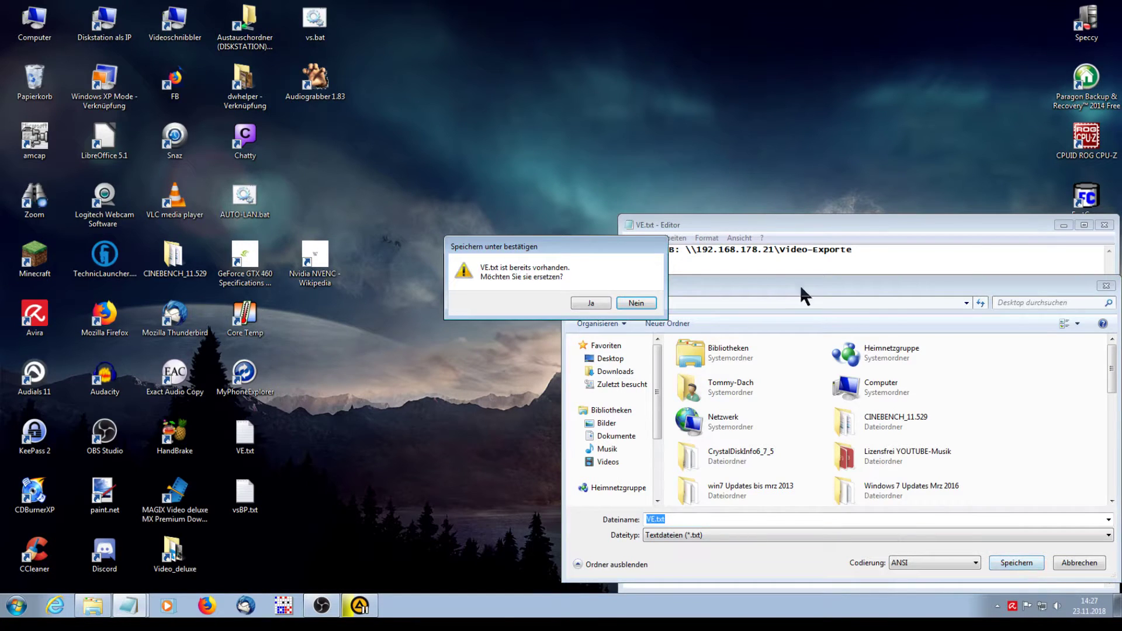
left_click(582, 301)
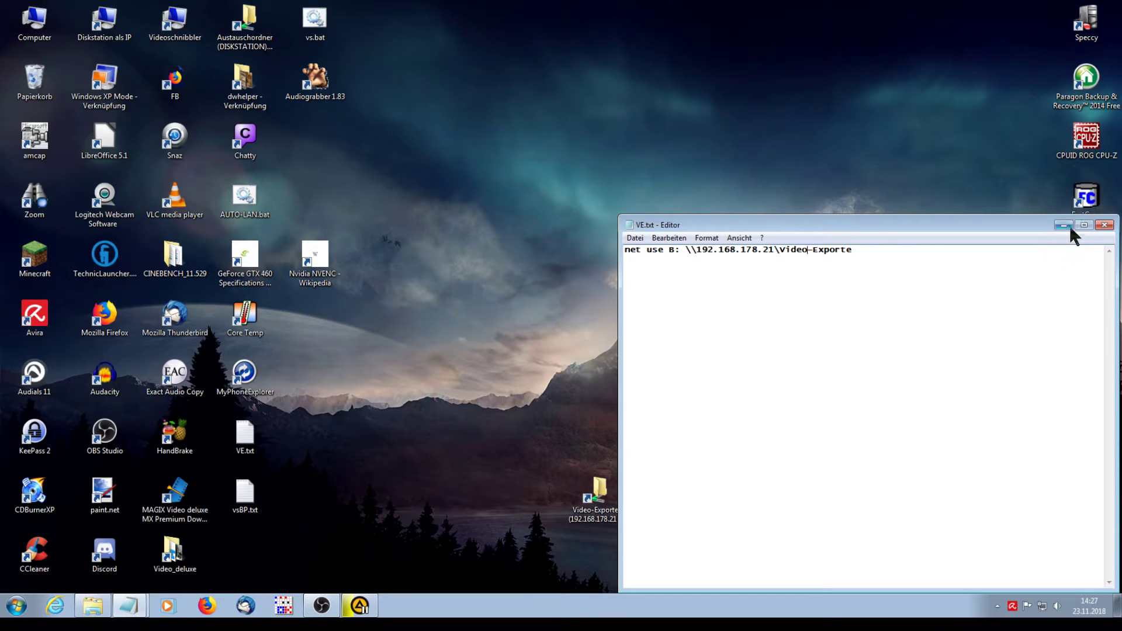
left_click(1104, 226)
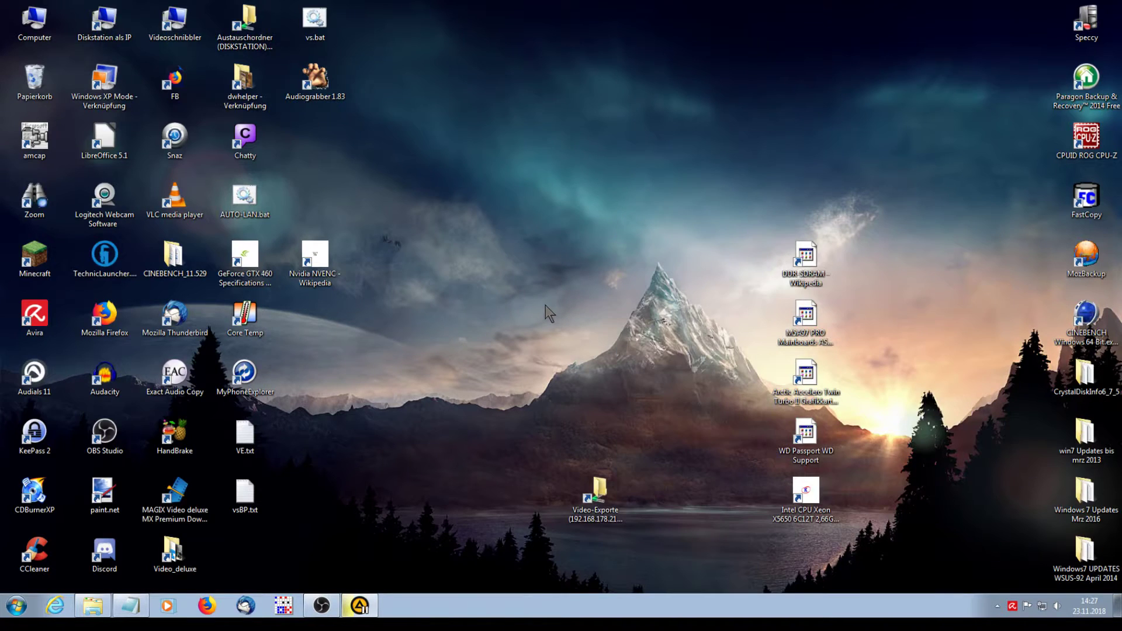
Rename the desktop file VE.txt to VE.bat and accept the change of file extension
right_click(252, 442)
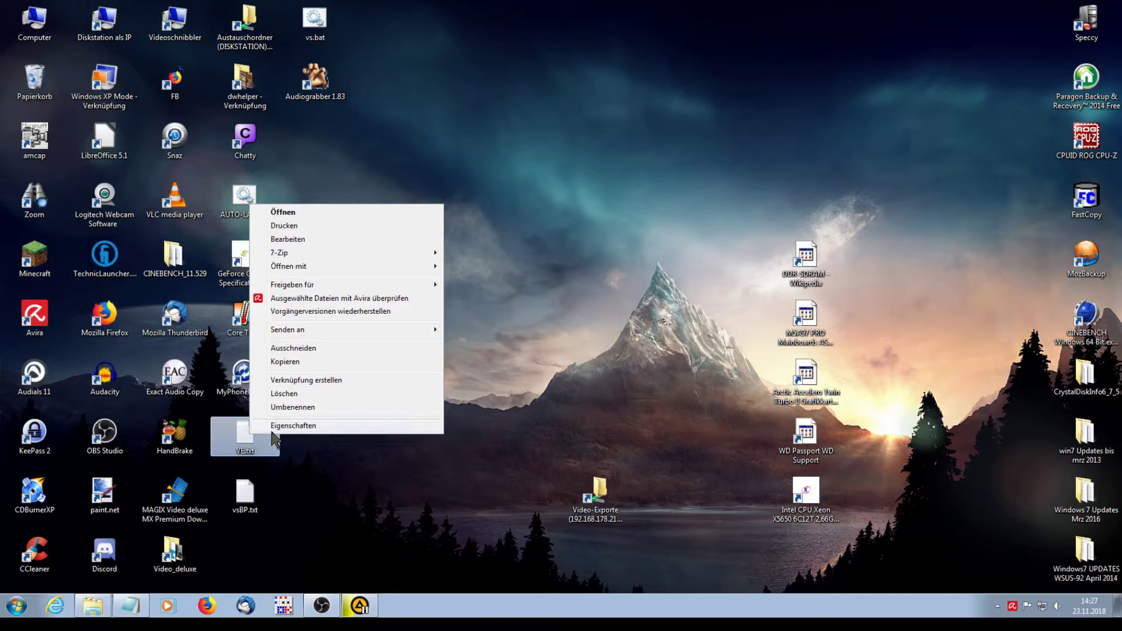
left_click(295, 407)
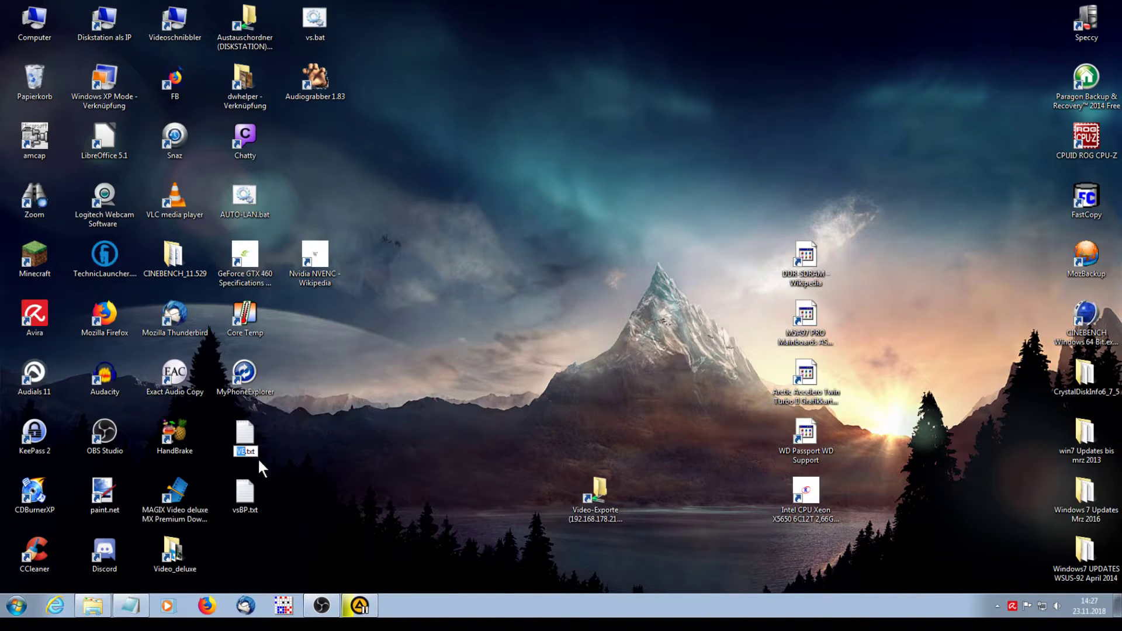
key("Right")
key("Right")
key("Right")
key("Right")
key("Right")
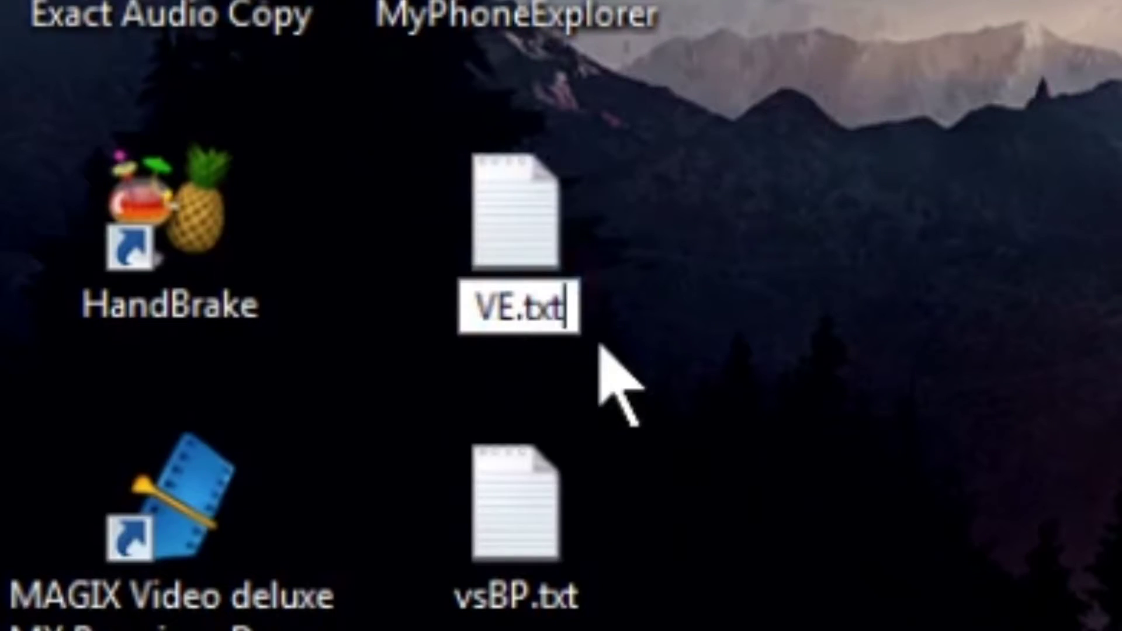
key("BackSpace")
key("BackSpace")
key("BackSpace")
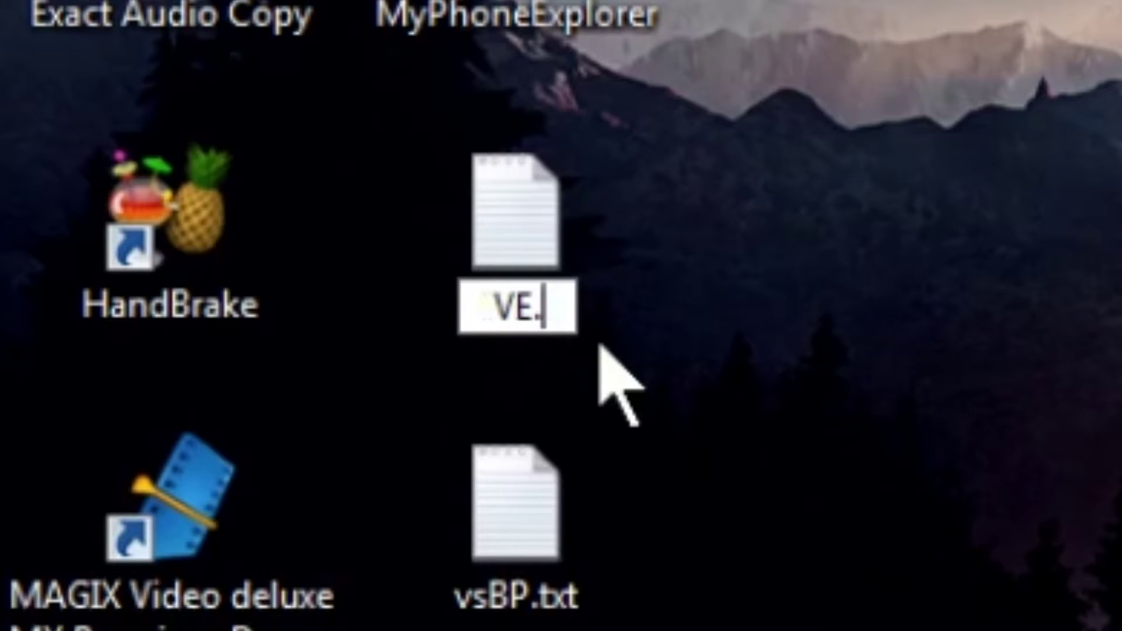
type("bat")
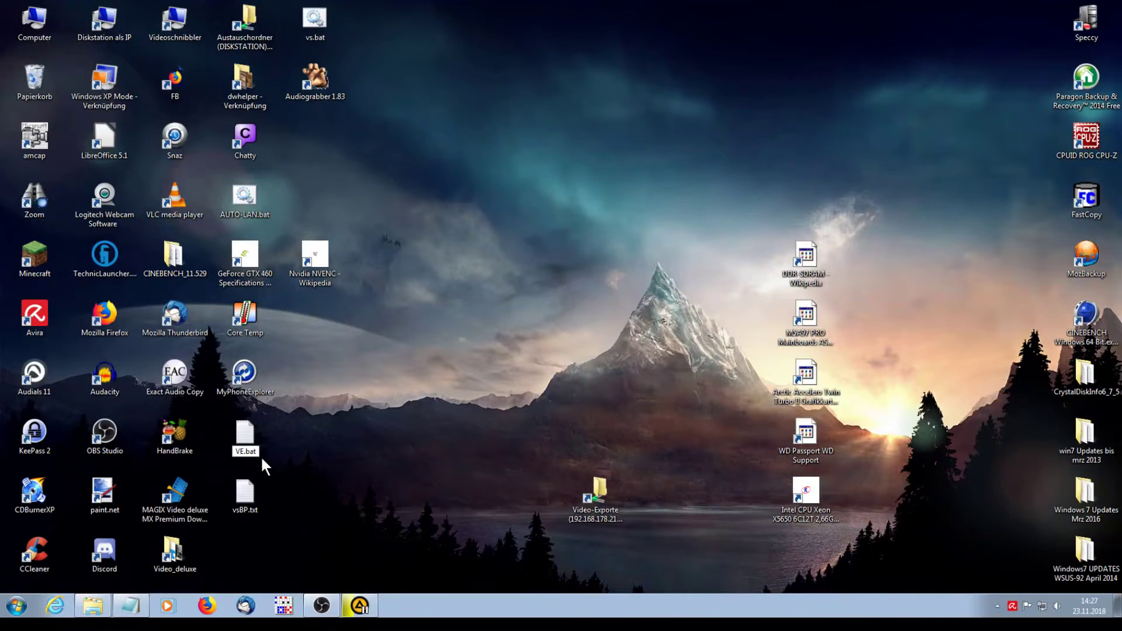
key("Return")
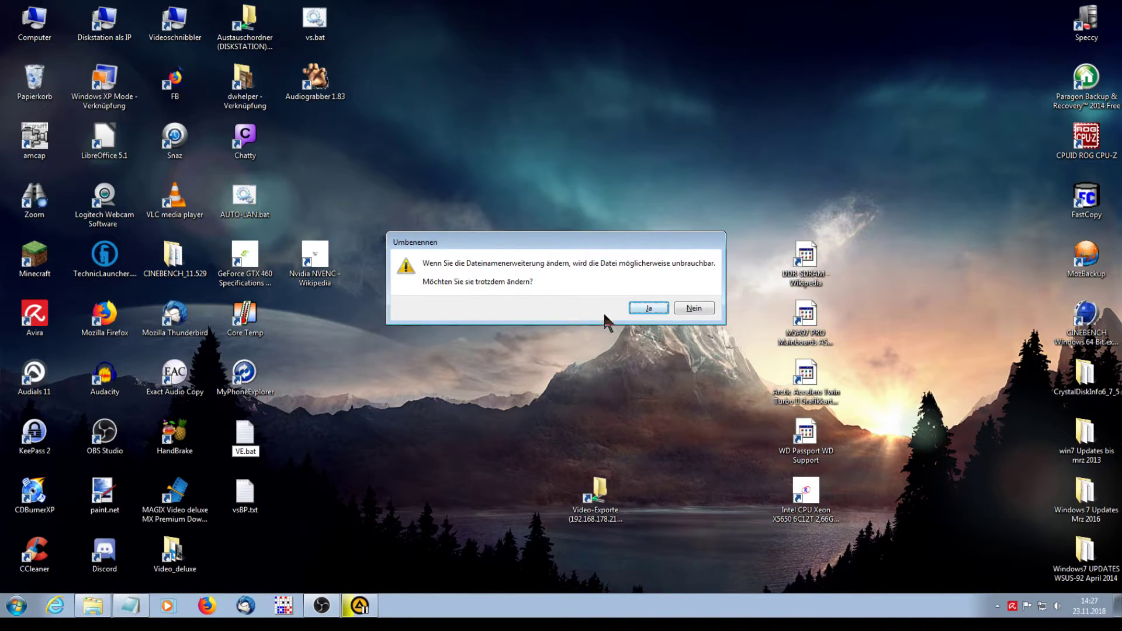
left_click(649, 312)
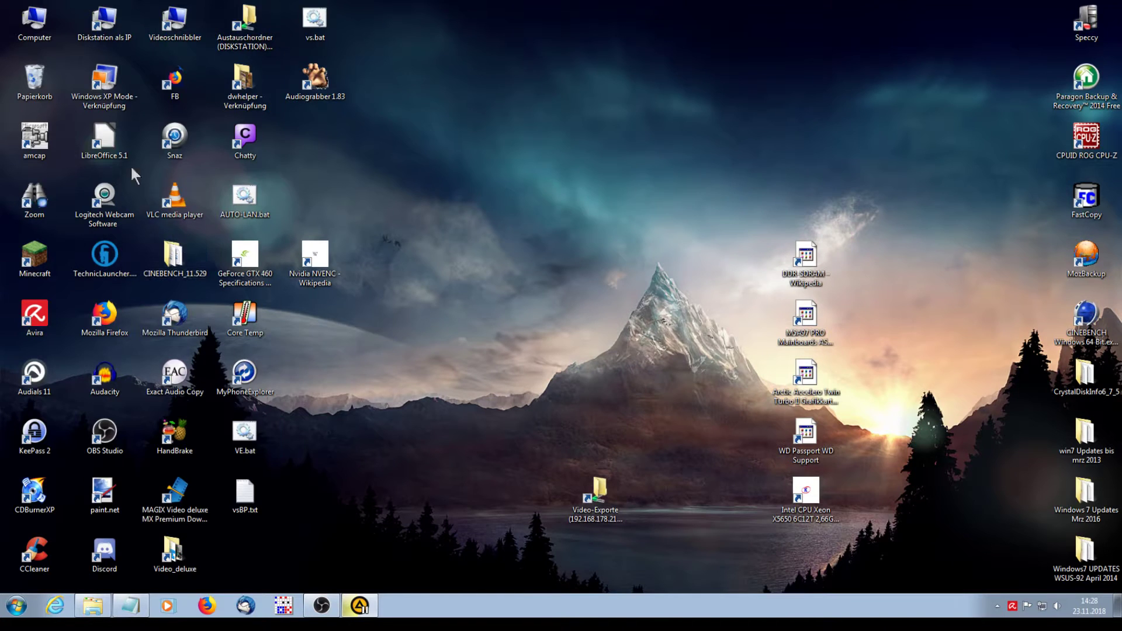
Run VE.bat with the Computer window open, and look into the mapped Video-Exporte network drive B: before returning to the drive overview
double_click(35, 20)
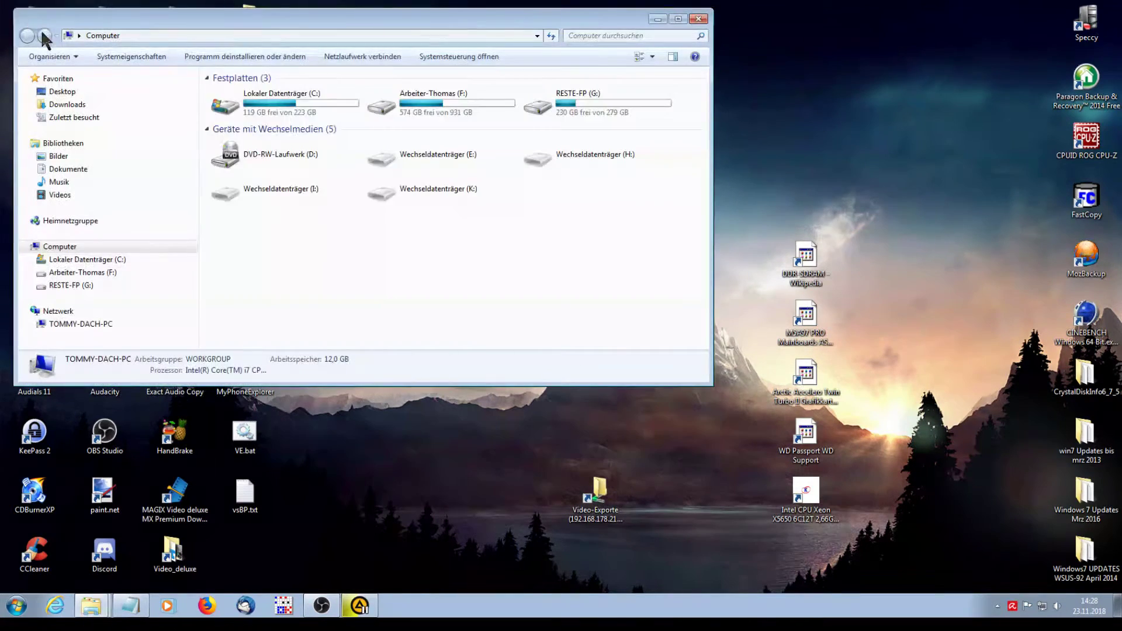
left_click_drag(428, 17, 777, 47)
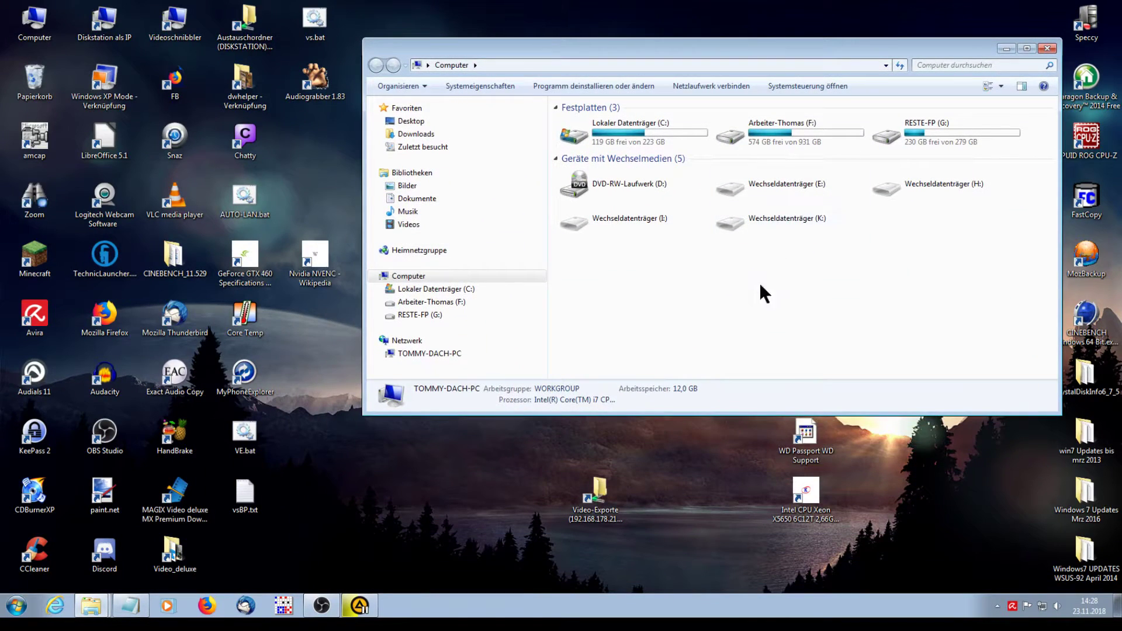
double_click(252, 437)
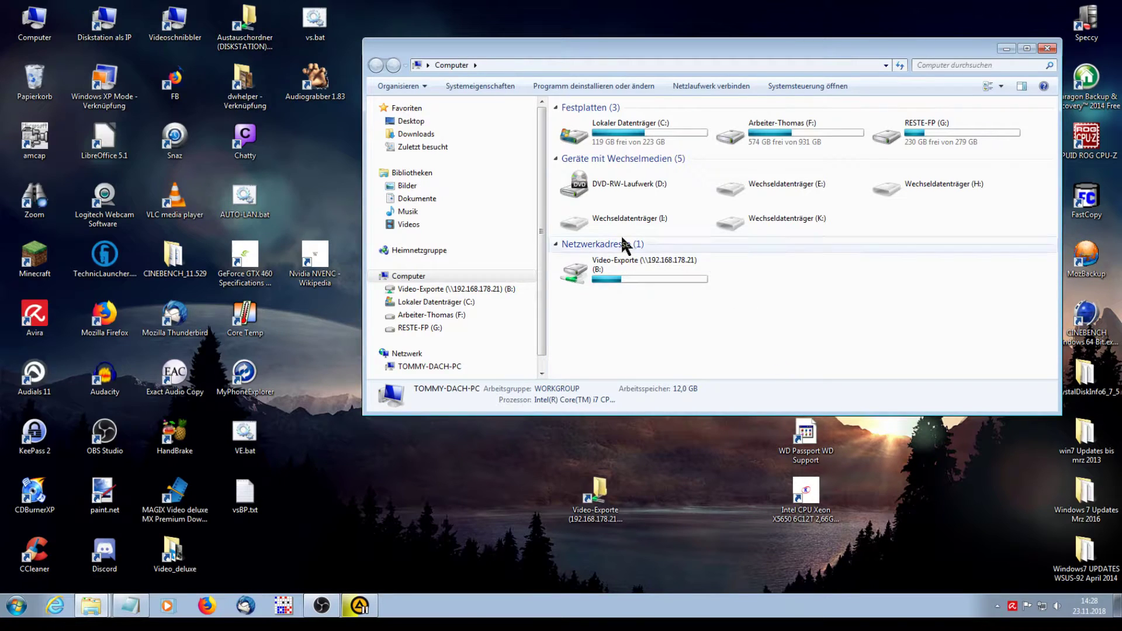
double_click(608, 266)
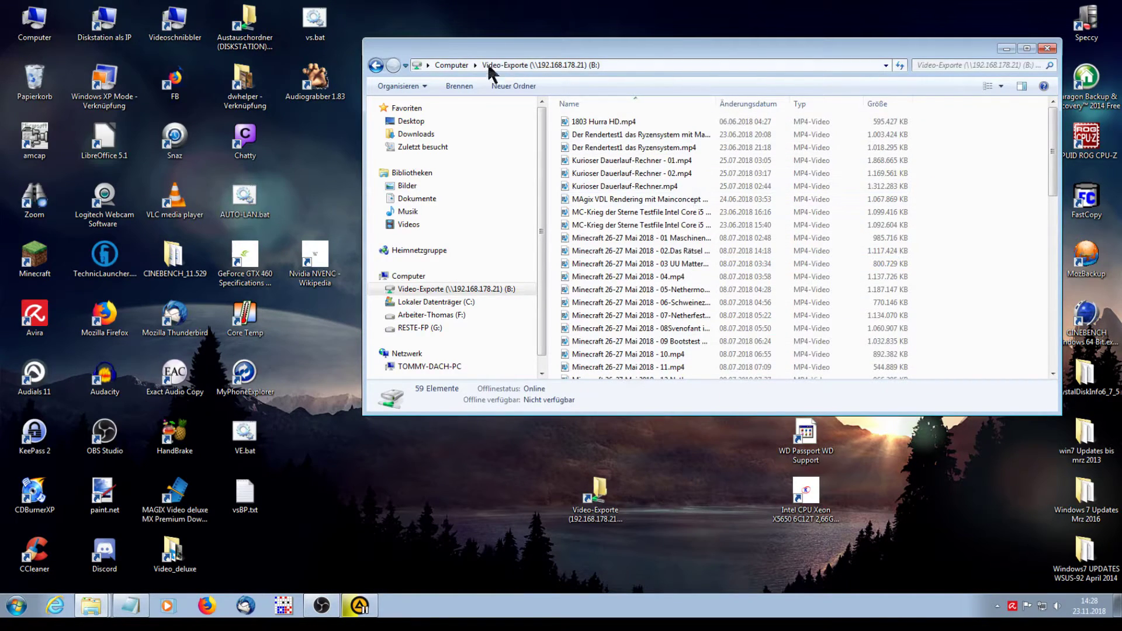
left_click(377, 66)
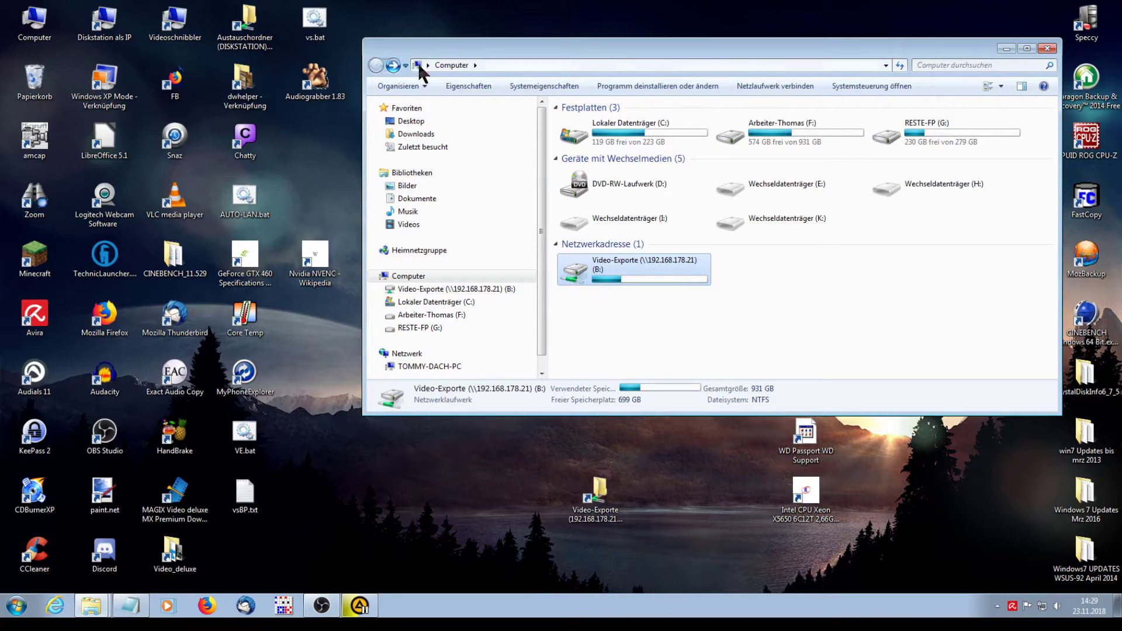
Disconnect the Video-Exporte network drive B: in the Computer window
left_click(361, 606)
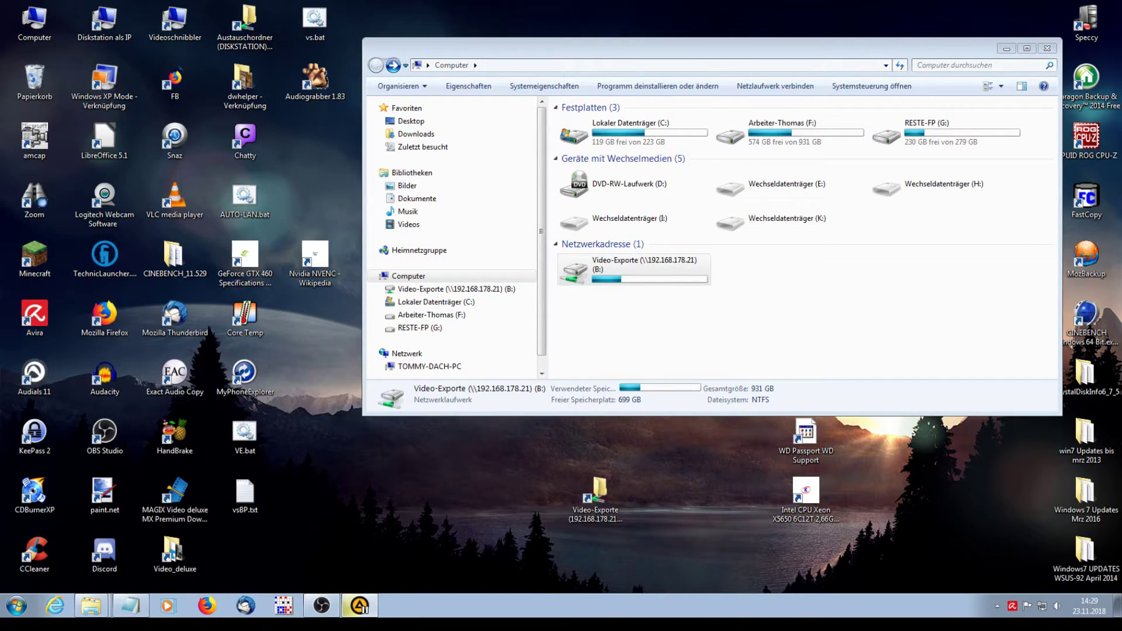
right_click(665, 272)
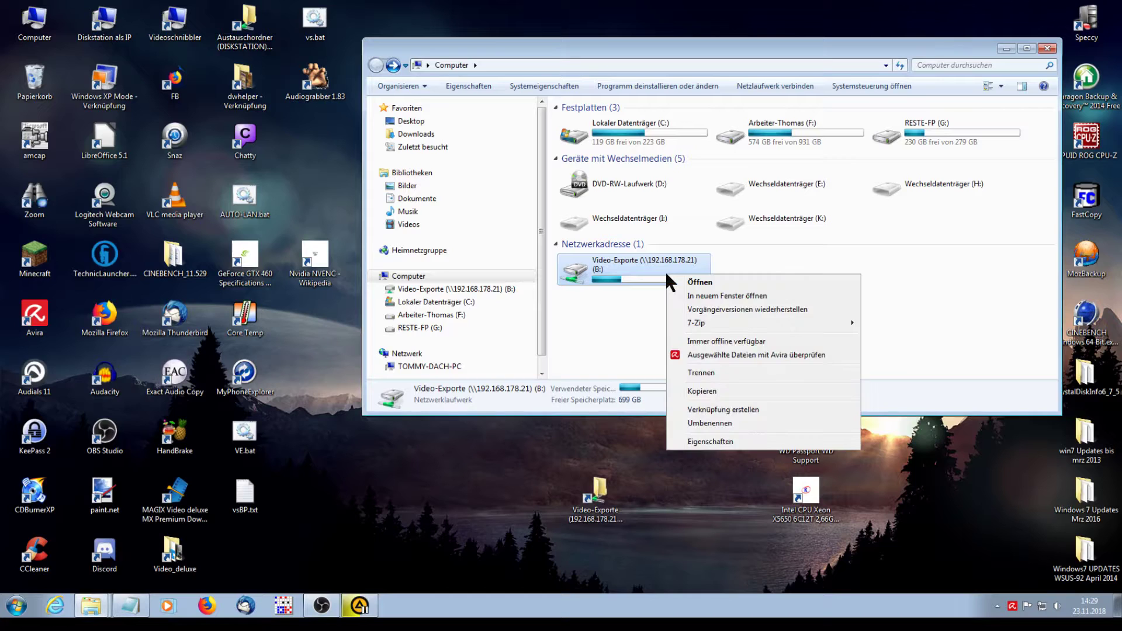
left_click(721, 373)
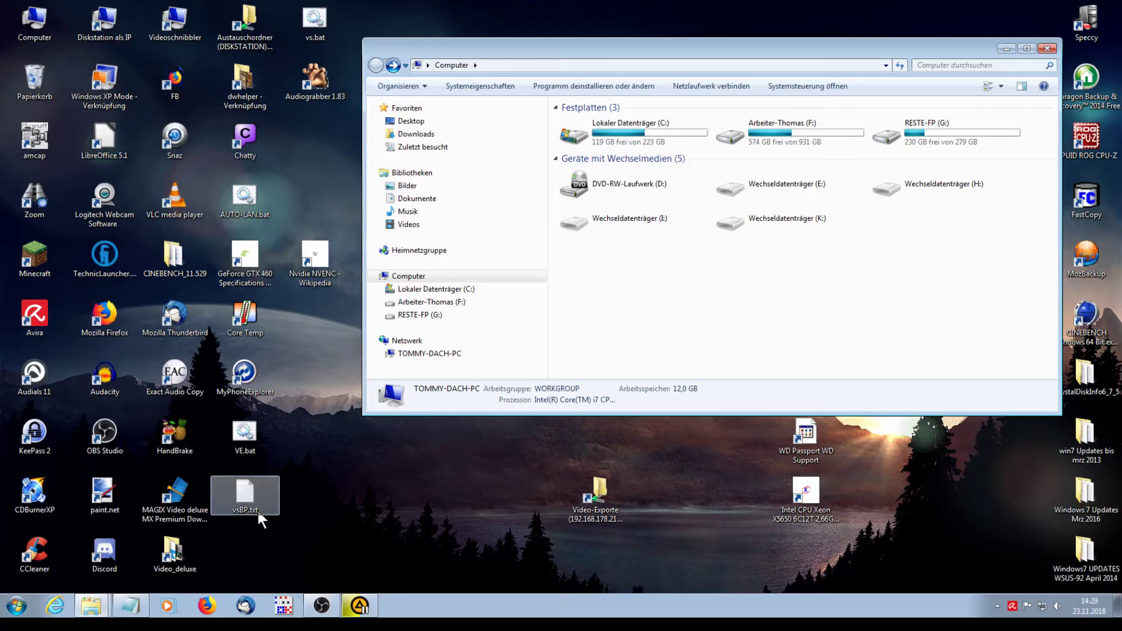
Check the advanced view settings in the folder options, confirm them without changes, and close the Computer window
left_click(398, 84)
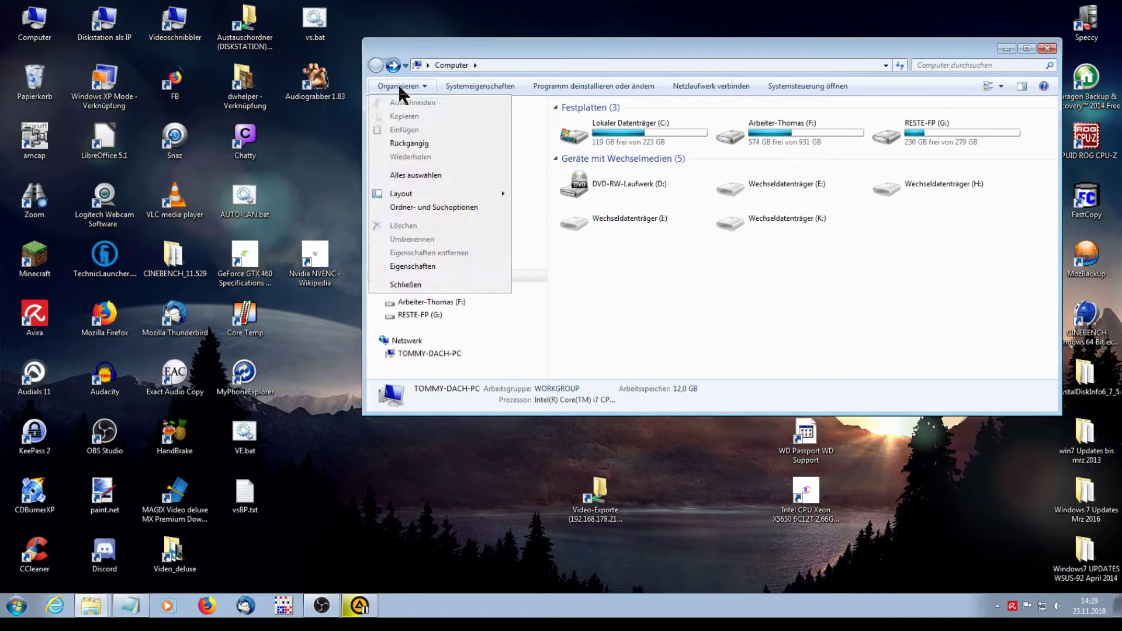
left_click(466, 208)
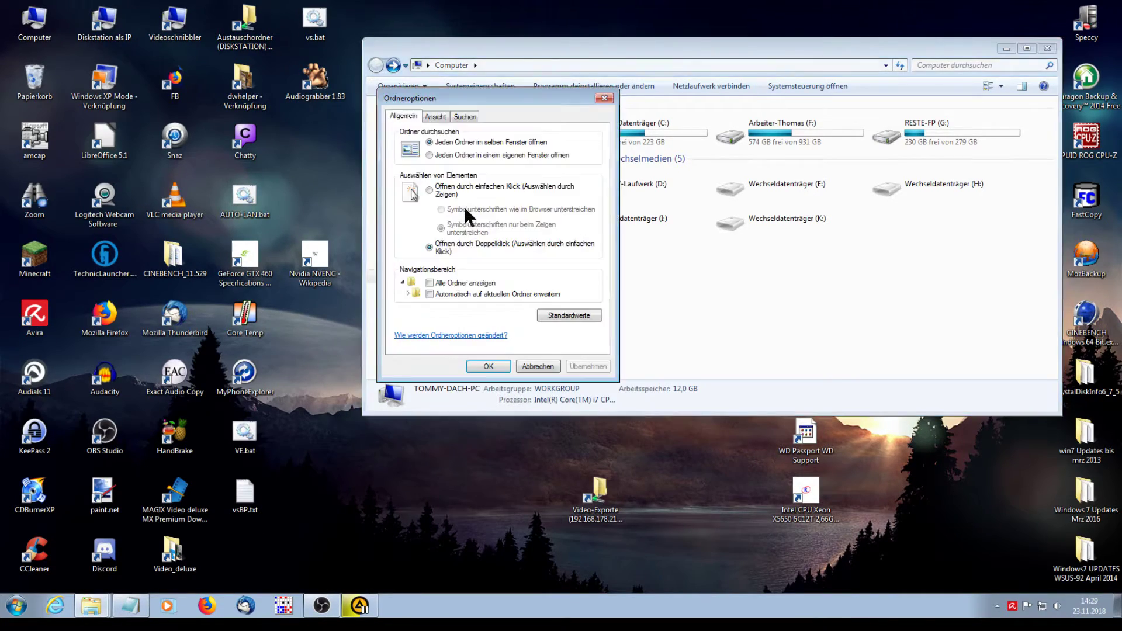
left_click(437, 116)
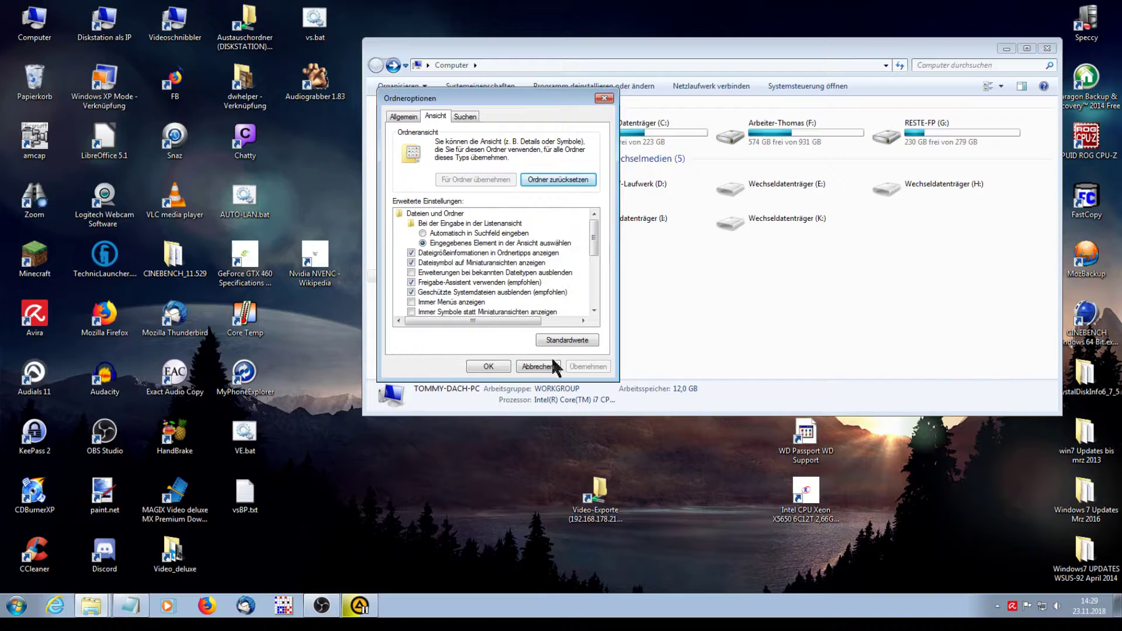
left_click(494, 368)
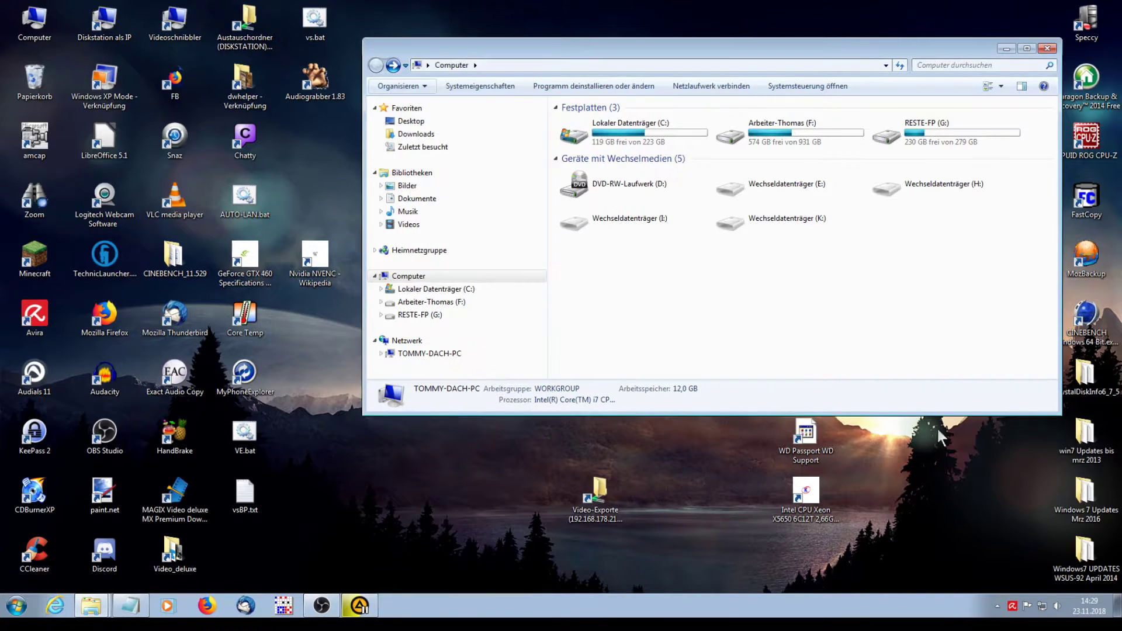
left_click(1047, 48)
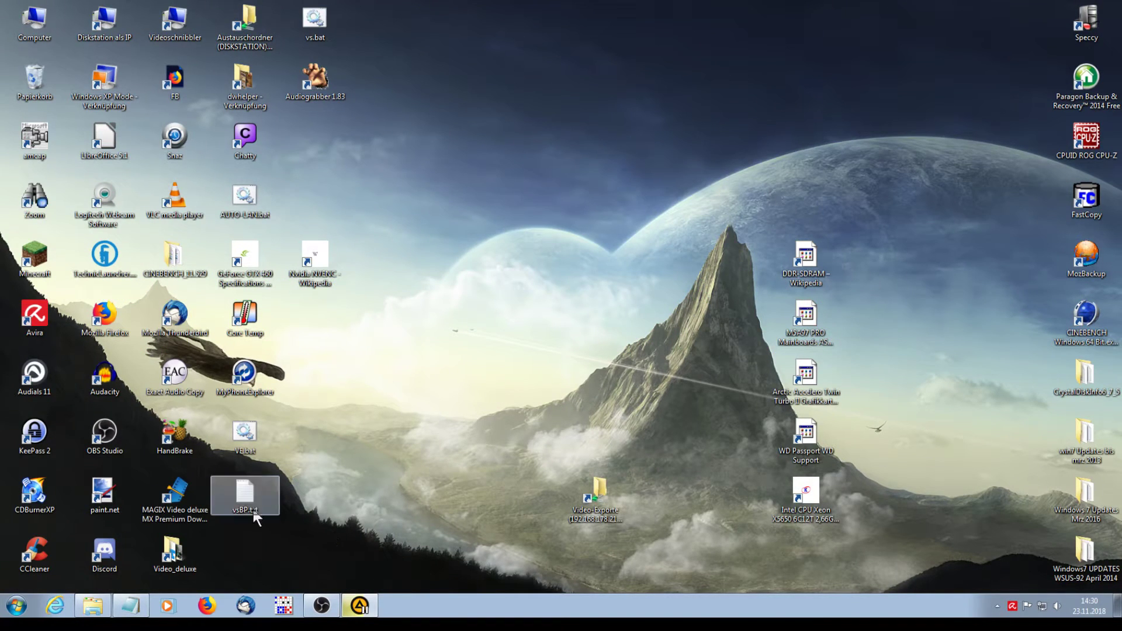
Bring up vsBP.txt and change the drive letter in its net use command to A:
left_click(132, 606)
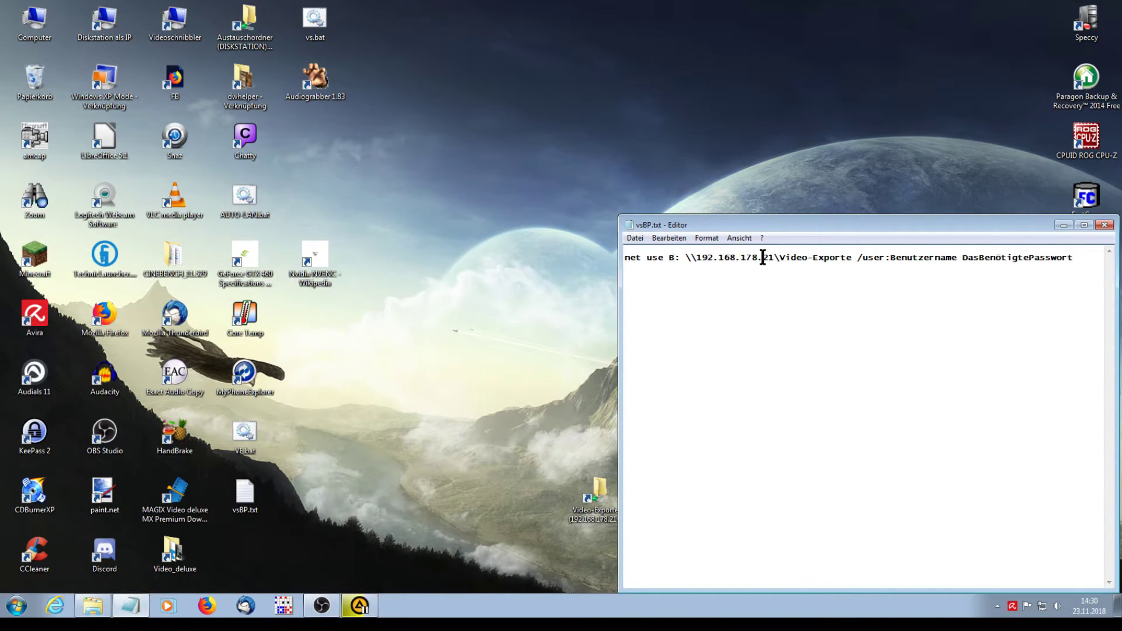
key("BackSpace")
type("A")
Highlight the share path and the user and password parts of the command, and close vsBP.txt without saving
left_click_drag(855, 257, 685, 258)
key("super+c")
left_click(868, 303)
left_click_drag(857, 260, 1077, 272)
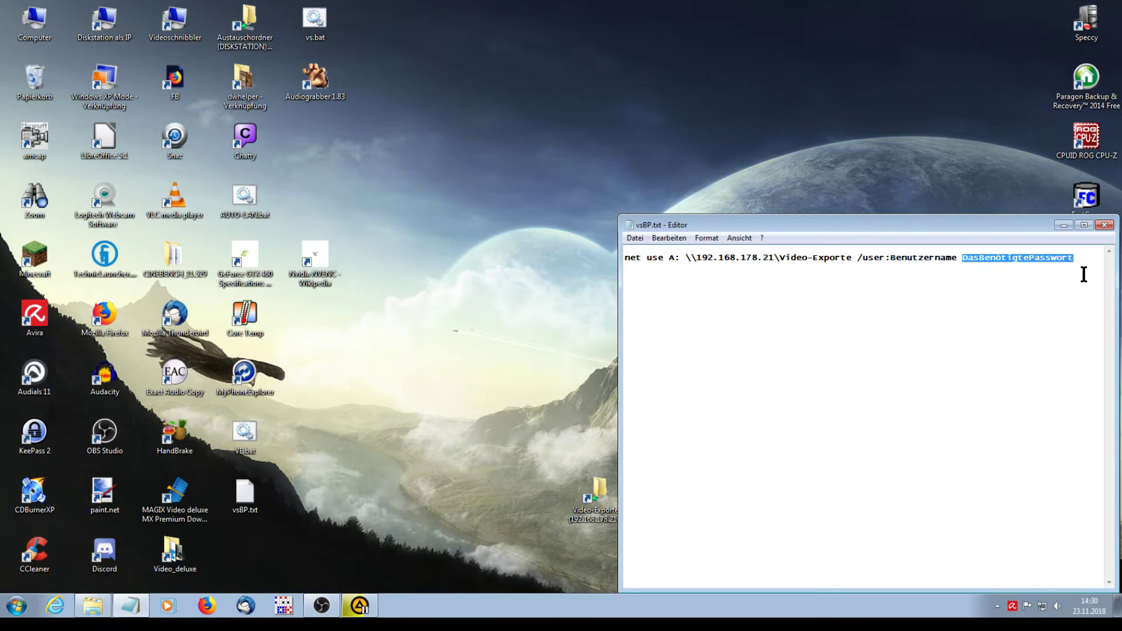
left_click(1104, 225)
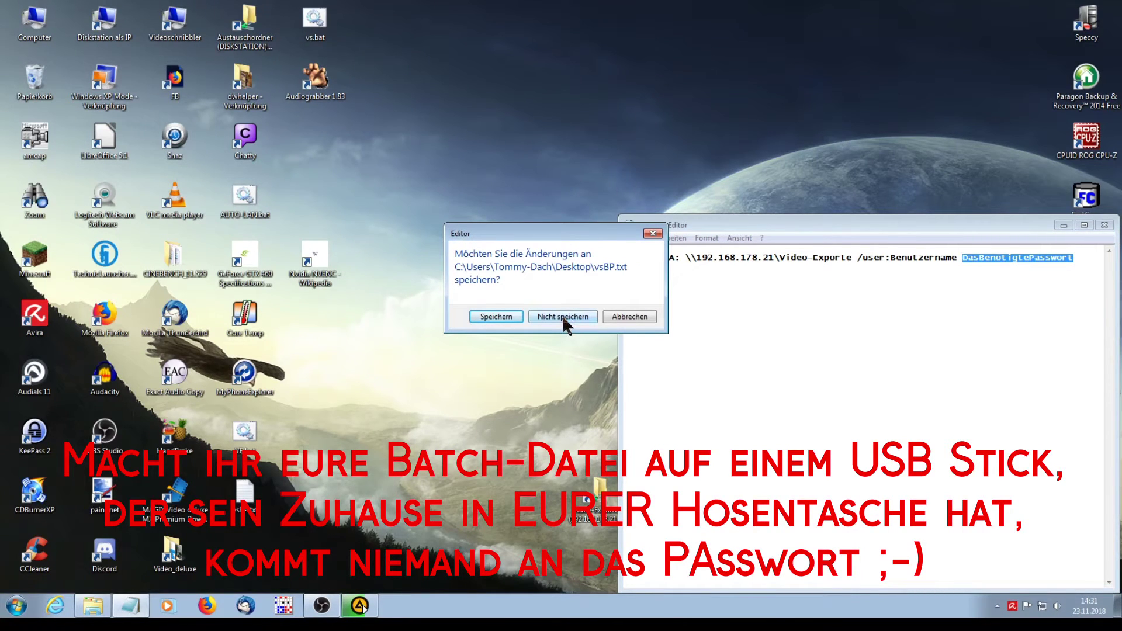
left_click(564, 318)
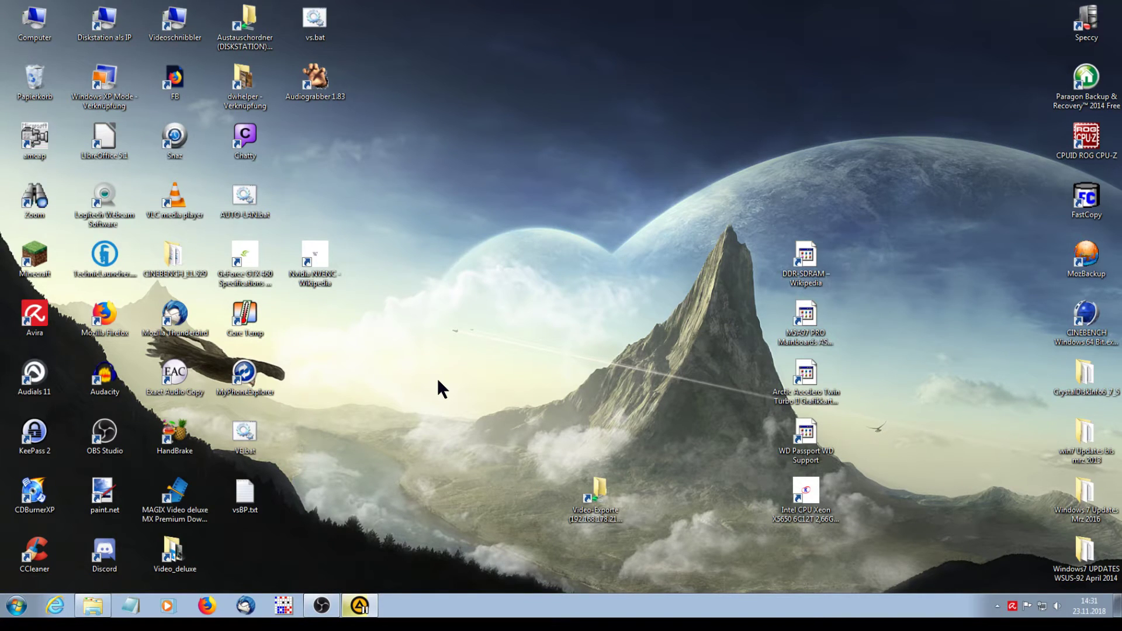
Delete the existing Video-Exporte (192.168.178.21) shortcut from the desktop
key("a")
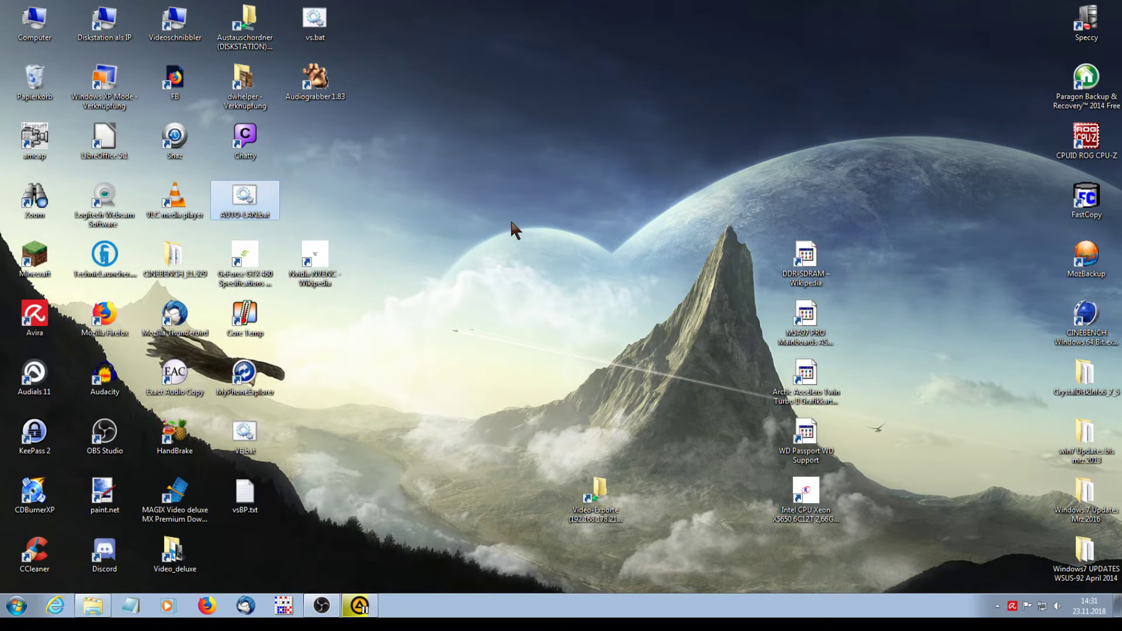
left_click(602, 494)
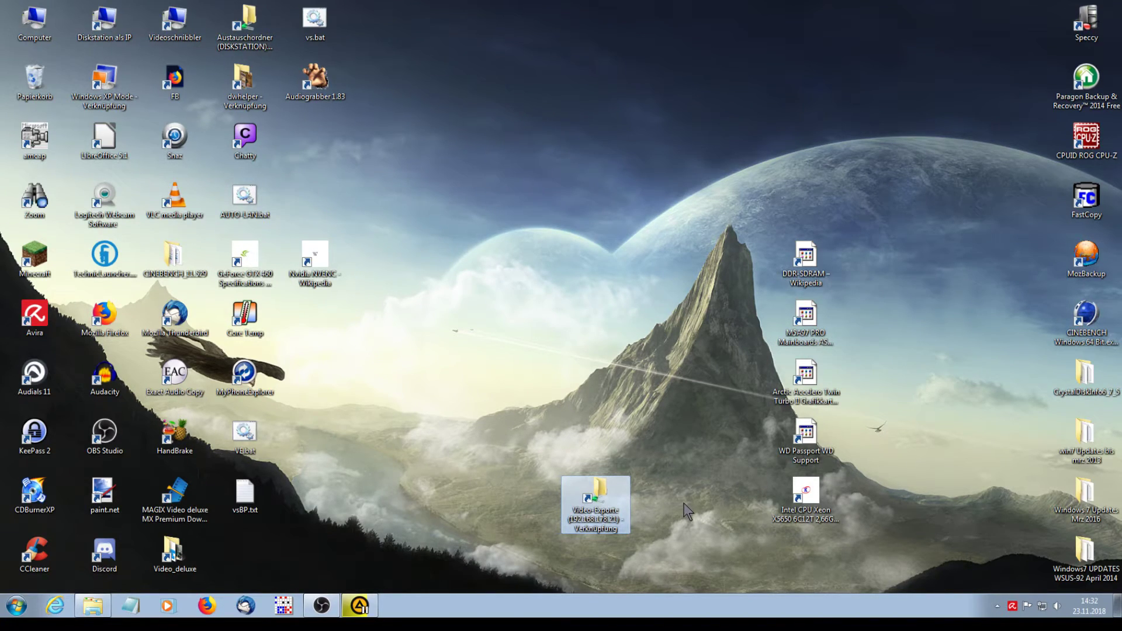
key("Delete")
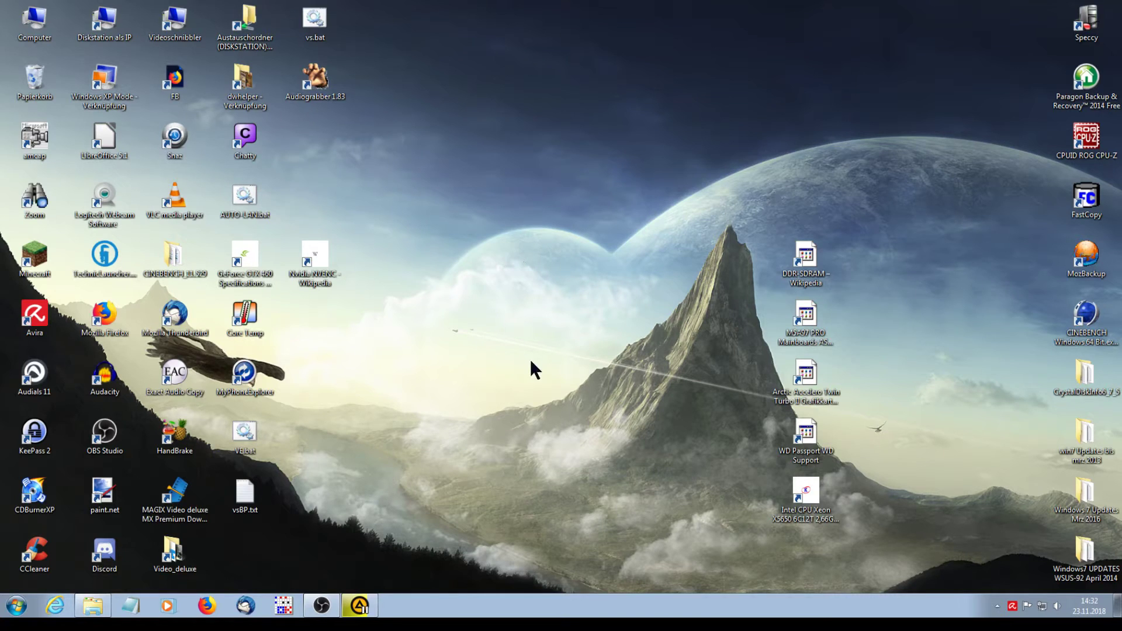
Create a new desktop shortcut to \\192.168.178.21\Video-Exporte, keeping the suggested name Video-Exporte (192.168.178.21)
right_click(503, 94)
mouse_move(607, 231)
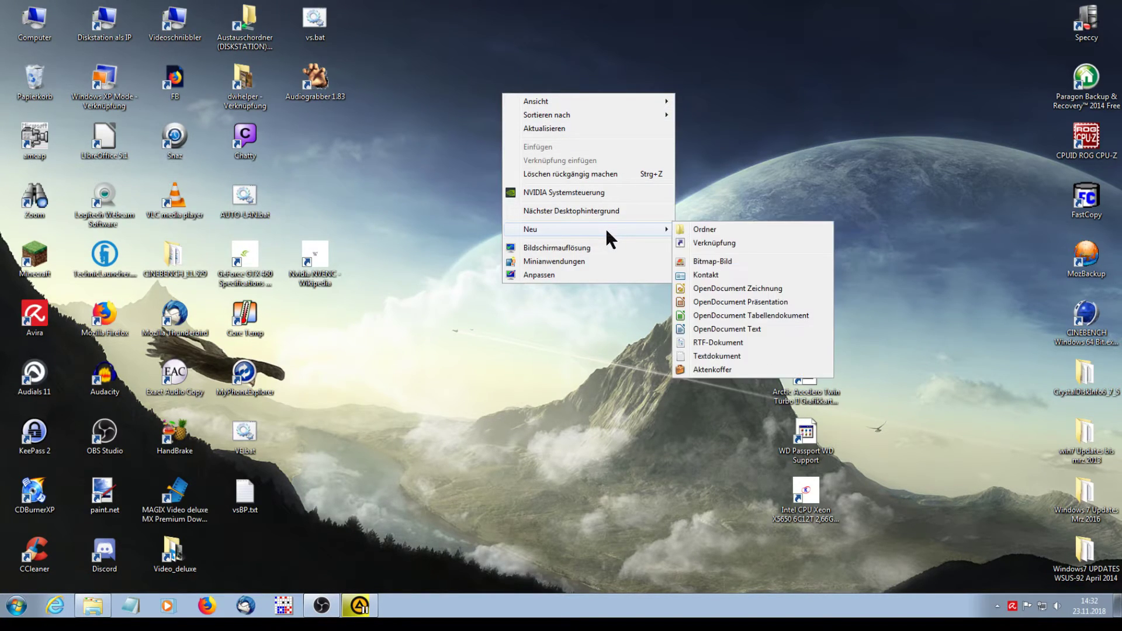
left_click(734, 244)
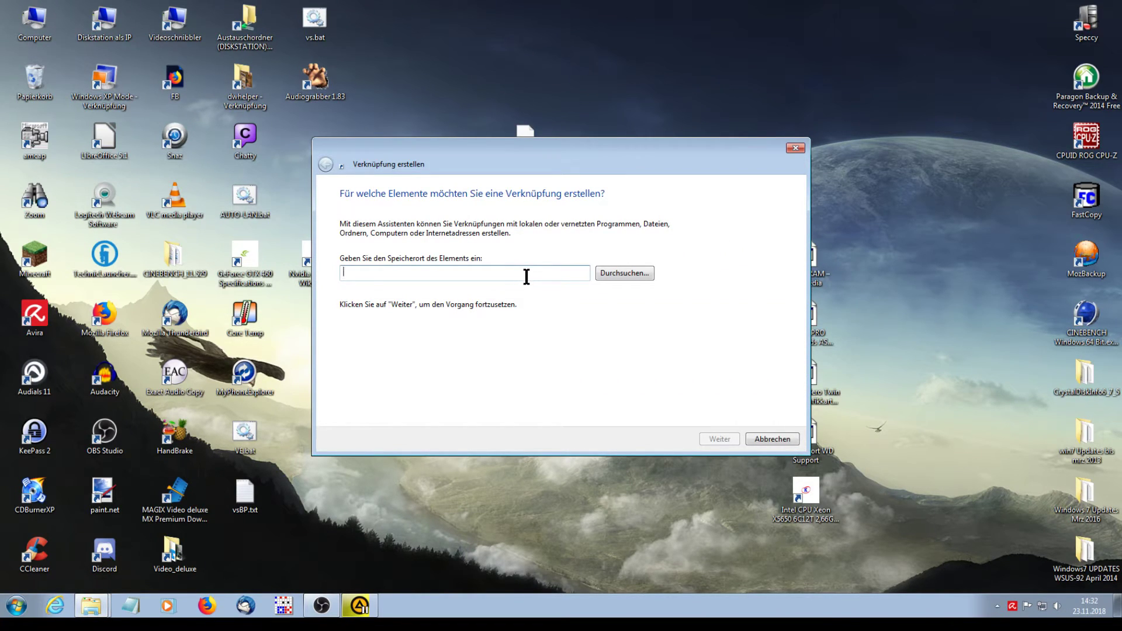
type("\\\\192.168.178.21")
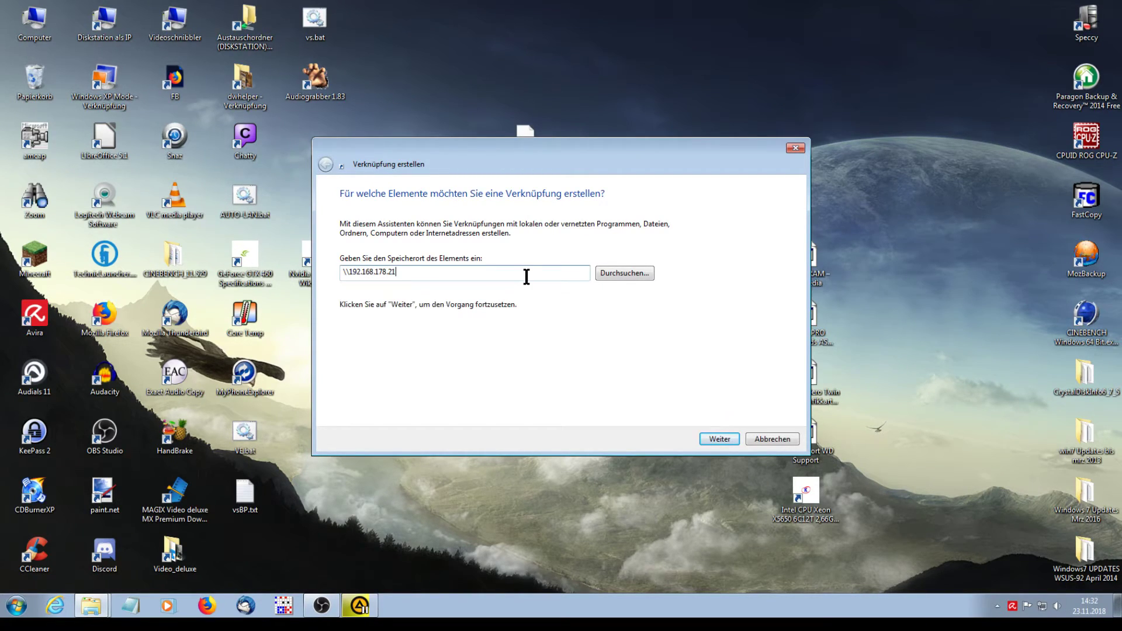
key("alt+Tab")
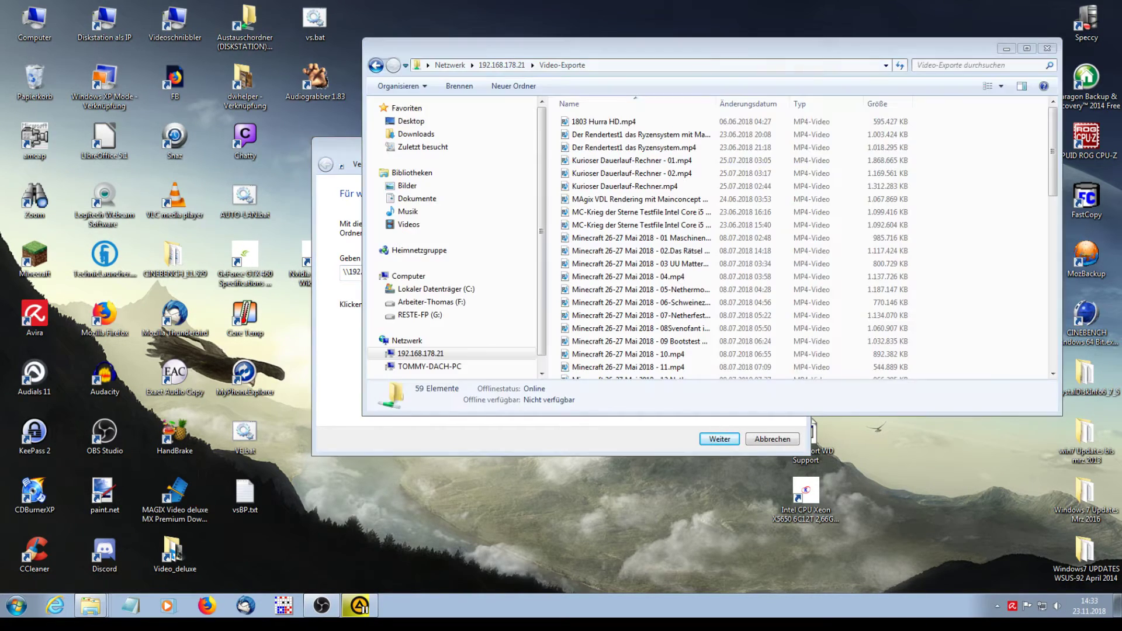
left_click(1047, 48)
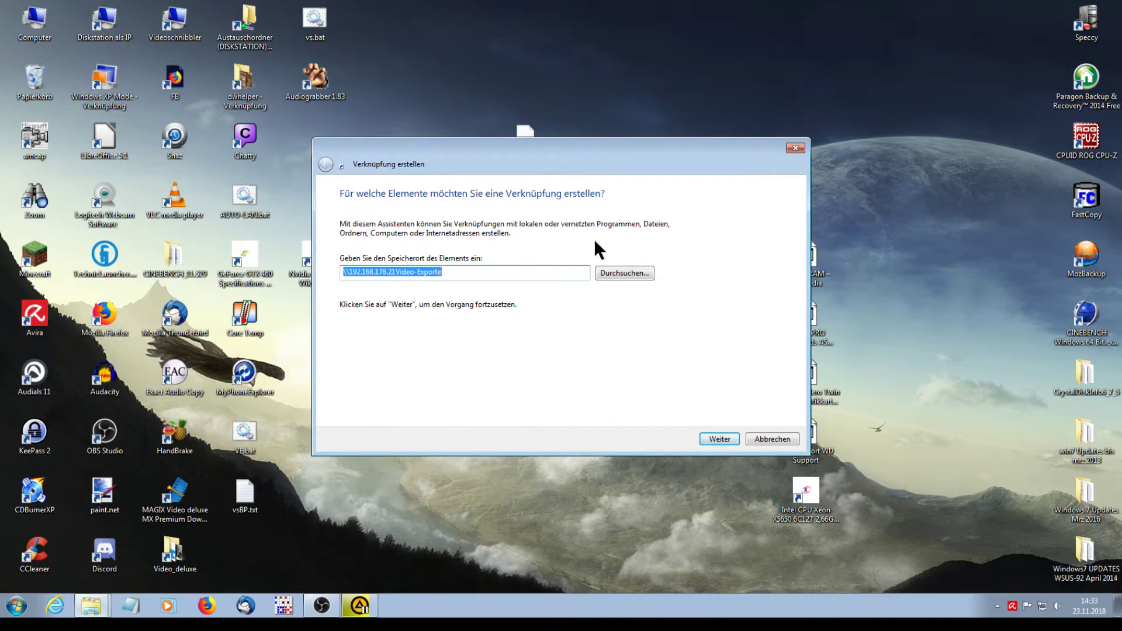
left_click_drag(556, 273, 339, 272)
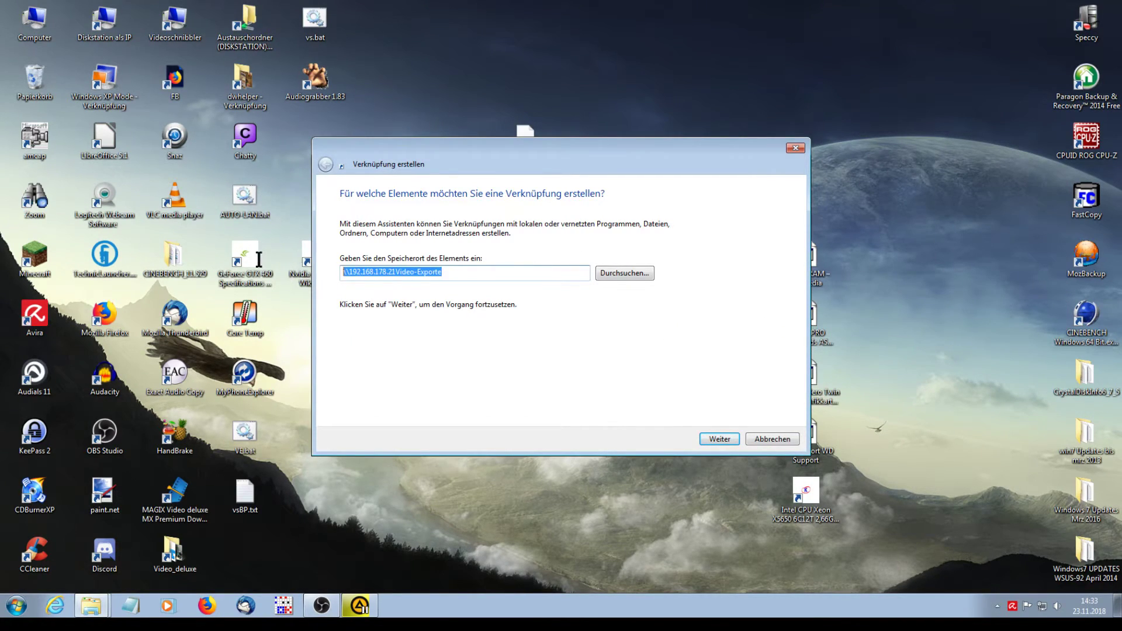
right_click(377, 273)
left_click(445, 325)
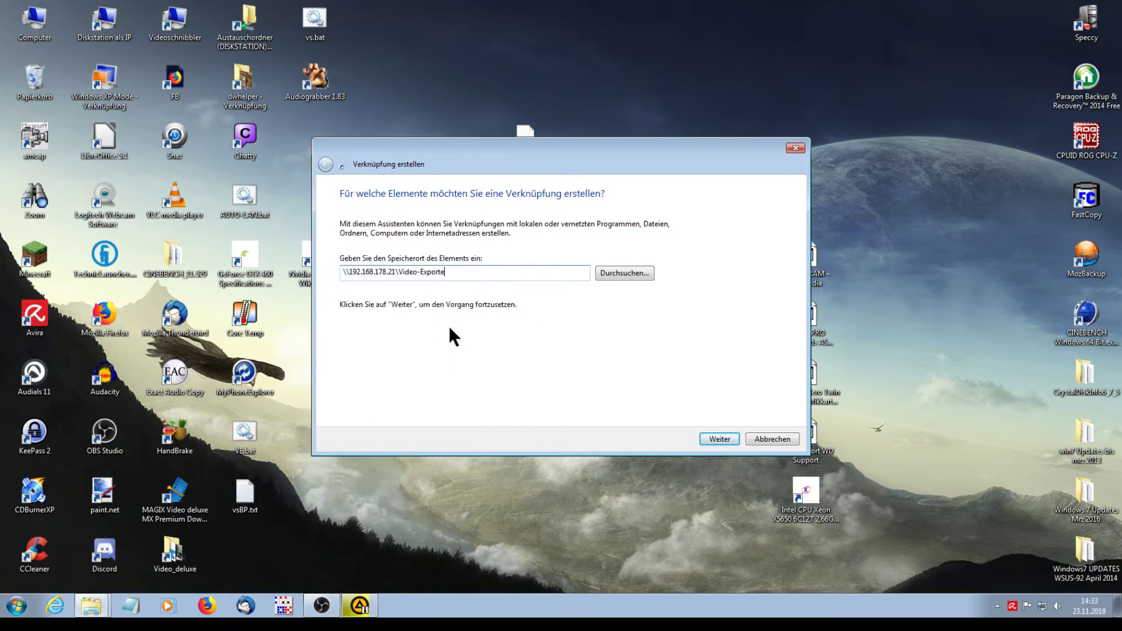
left_click(728, 440)
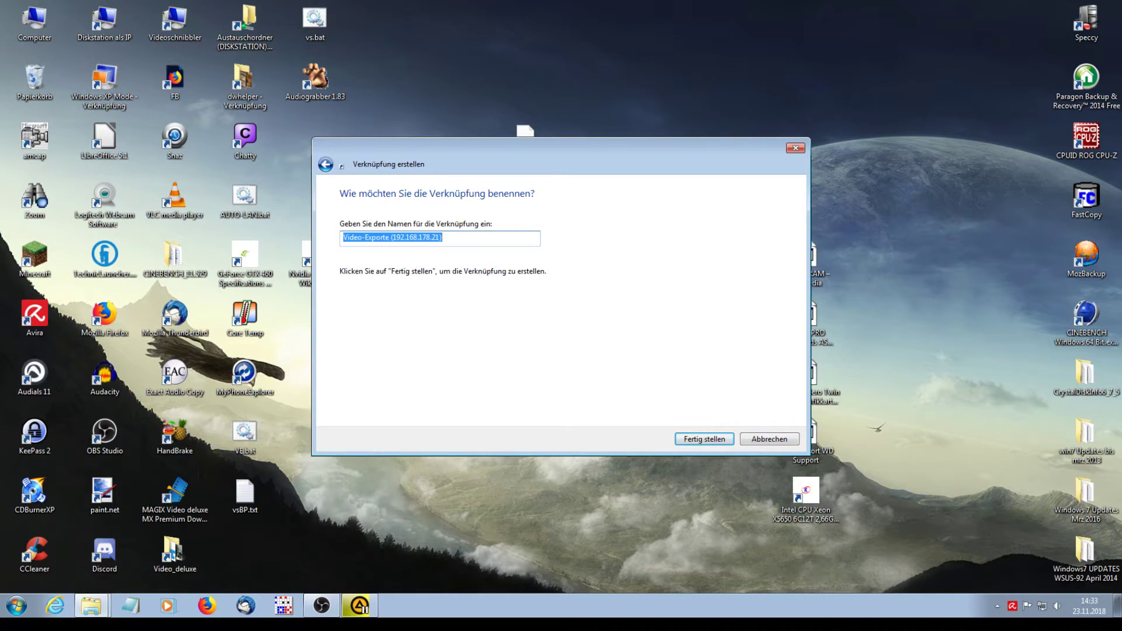
left_click(706, 441)
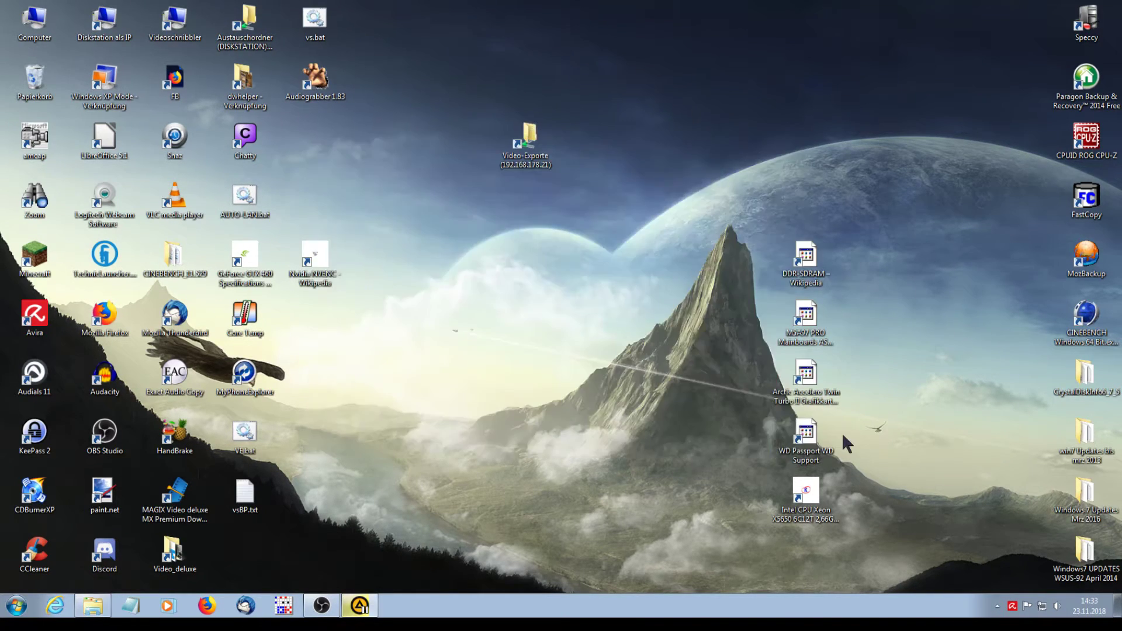
Test the recreated Video-Exporte shortcut by opening its share, and close the folder window
double_click(524, 142)
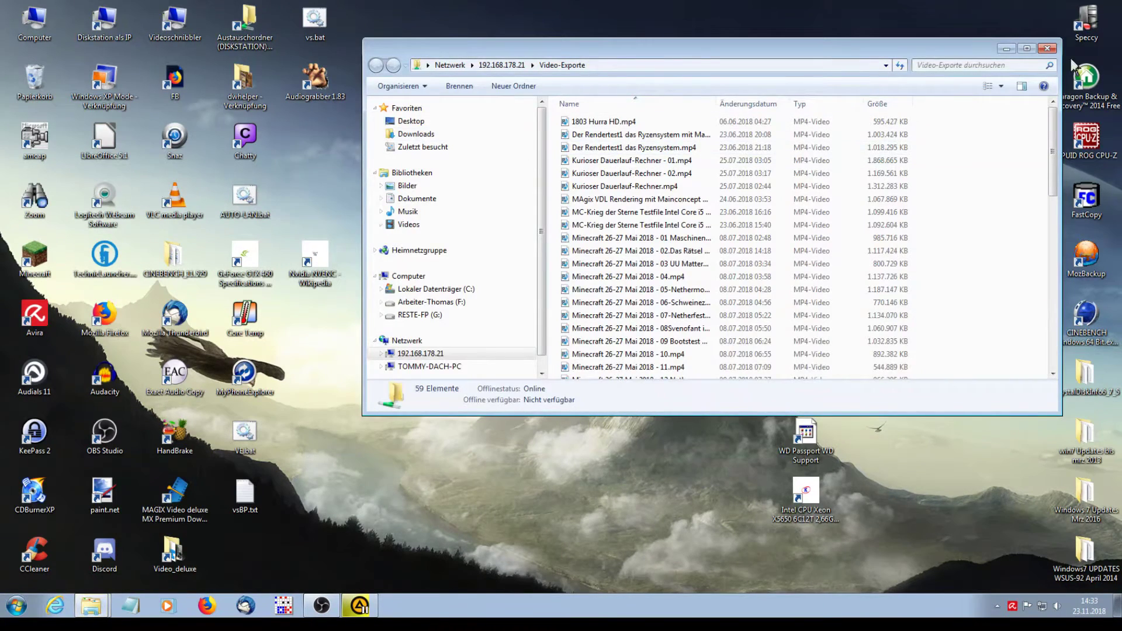
left_click(1047, 48)
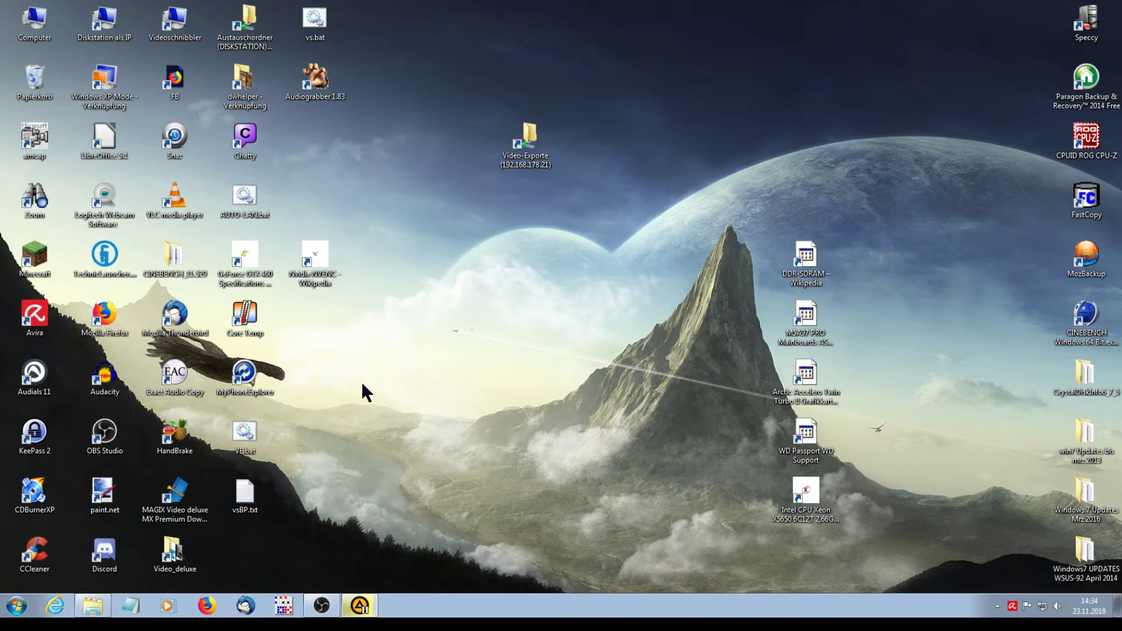
Map drive A: to the network folder \\192.168.178.21\Video-Exporte, with the connection restored at logon
double_click(43, 12)
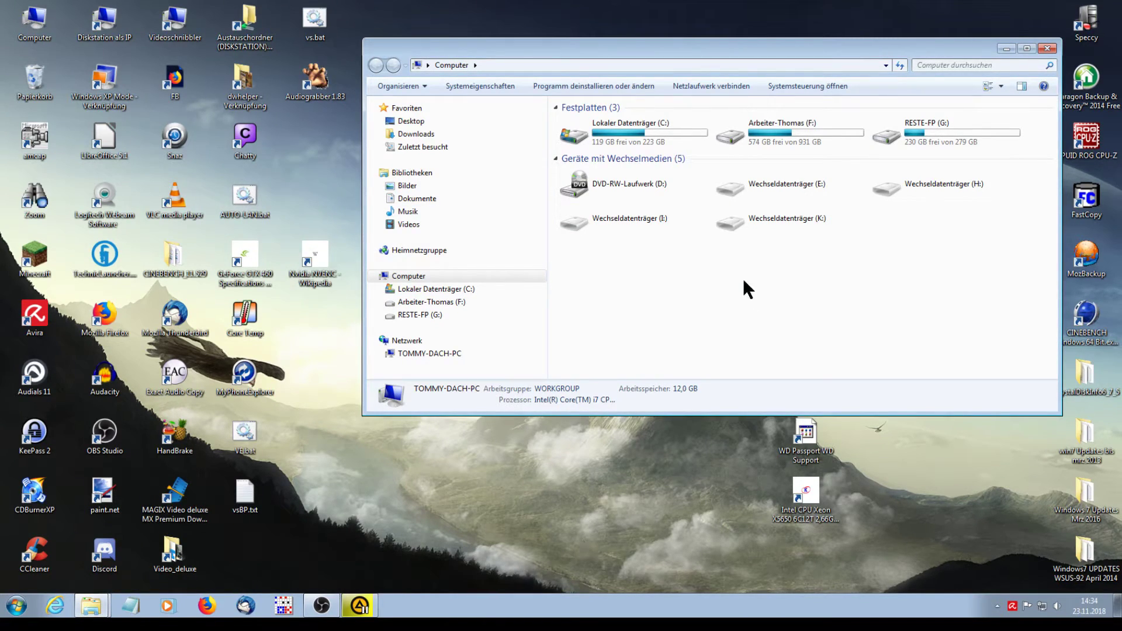
key("alt+d")
key("ctrl+v")
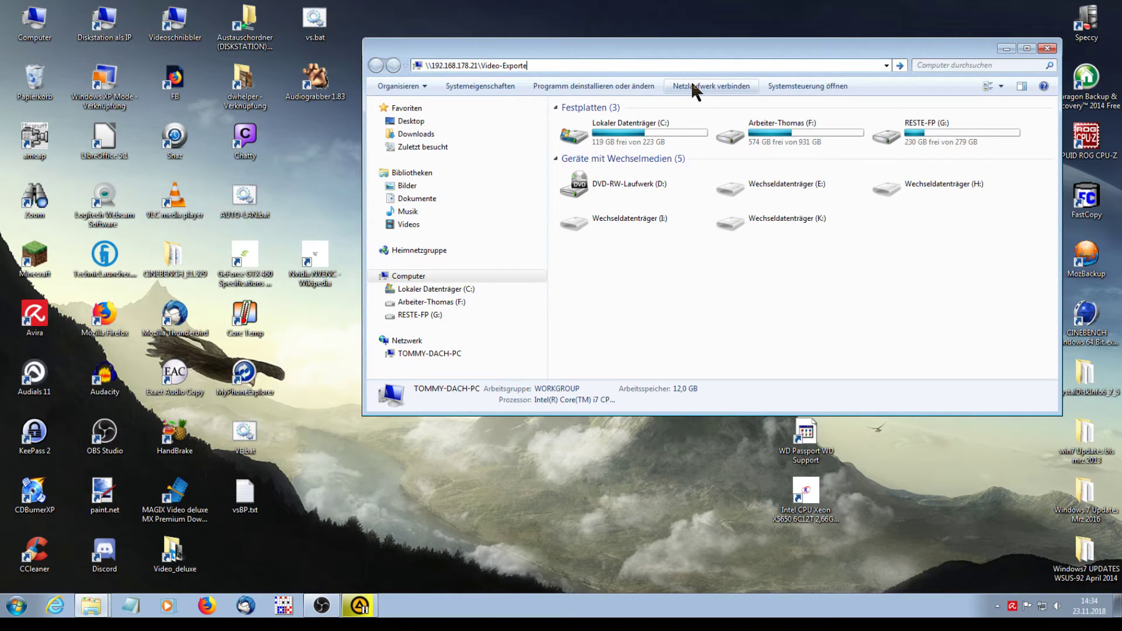
left_click(693, 84)
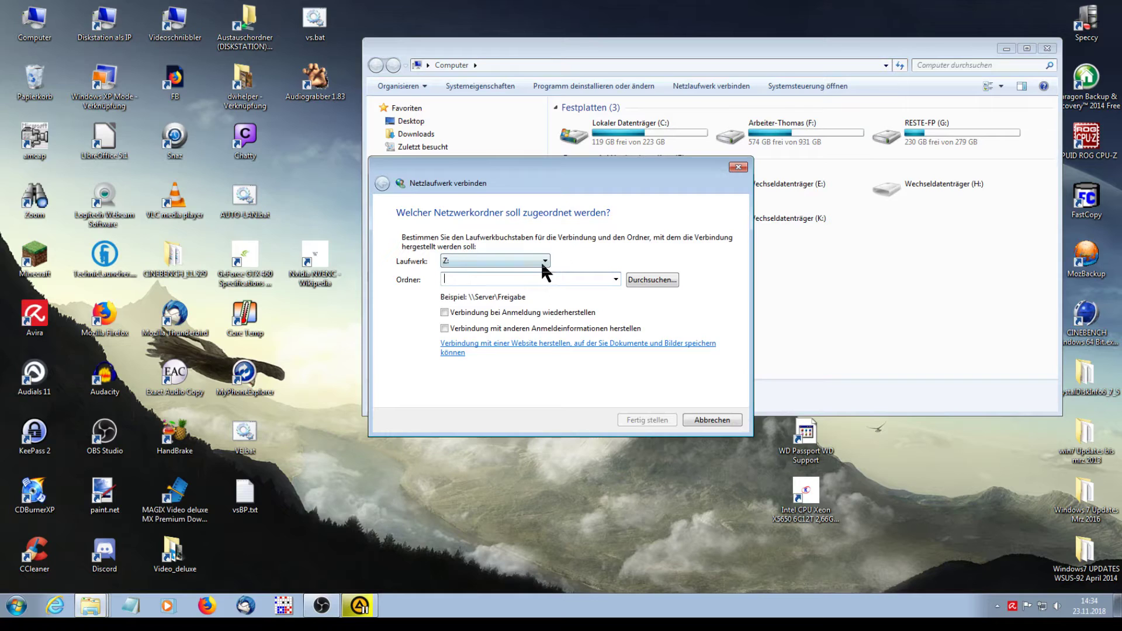
left_click(545, 261)
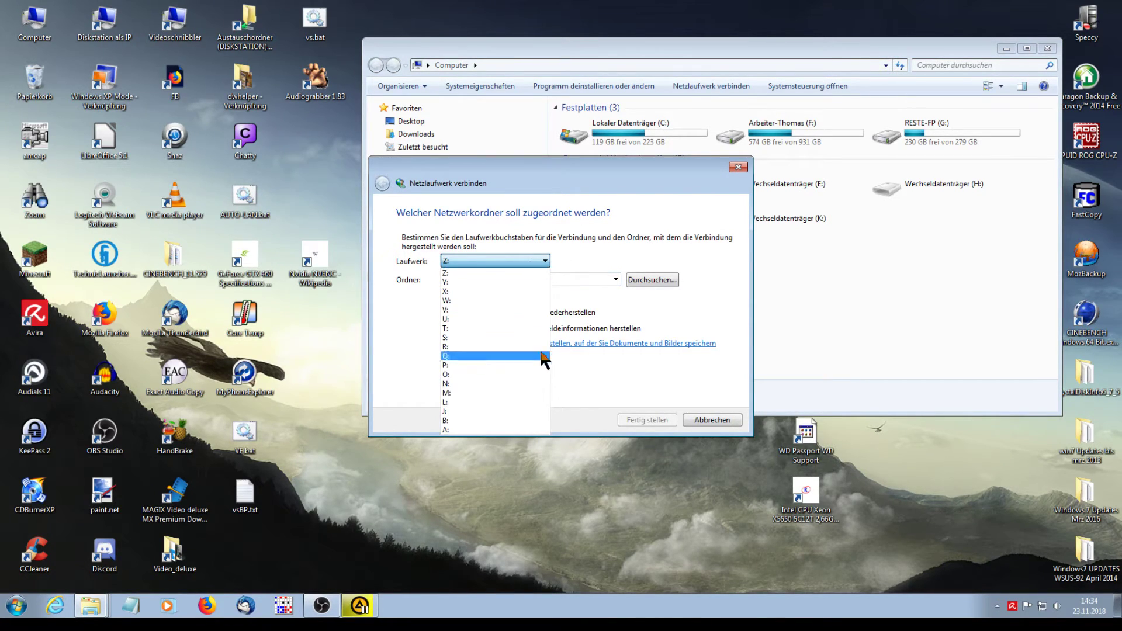
left_click(517, 431)
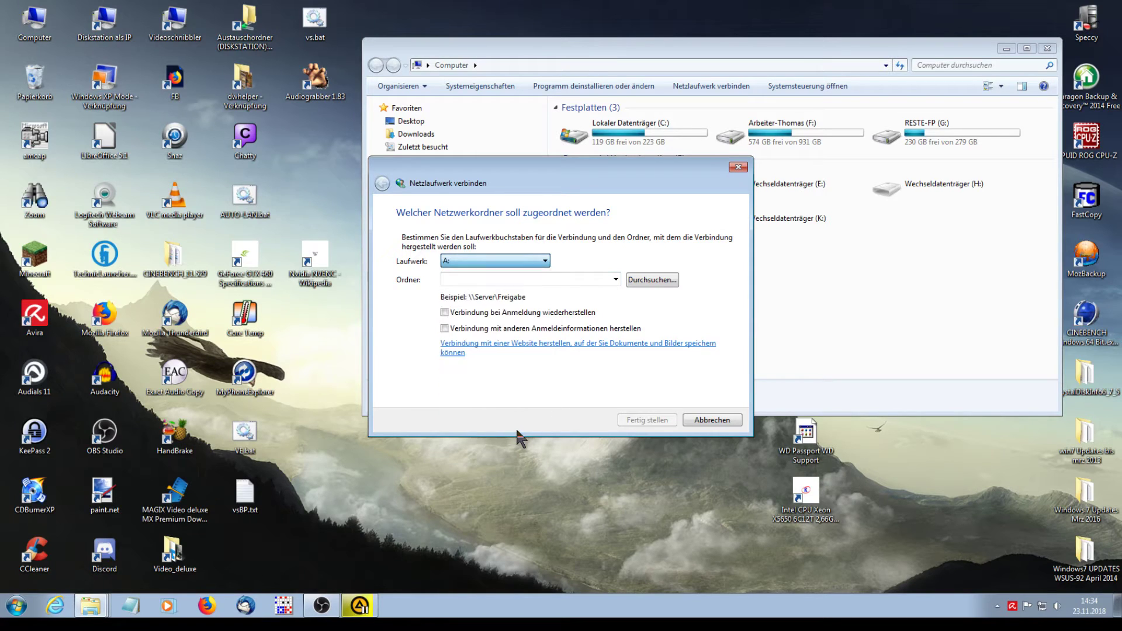
left_click(490, 279)
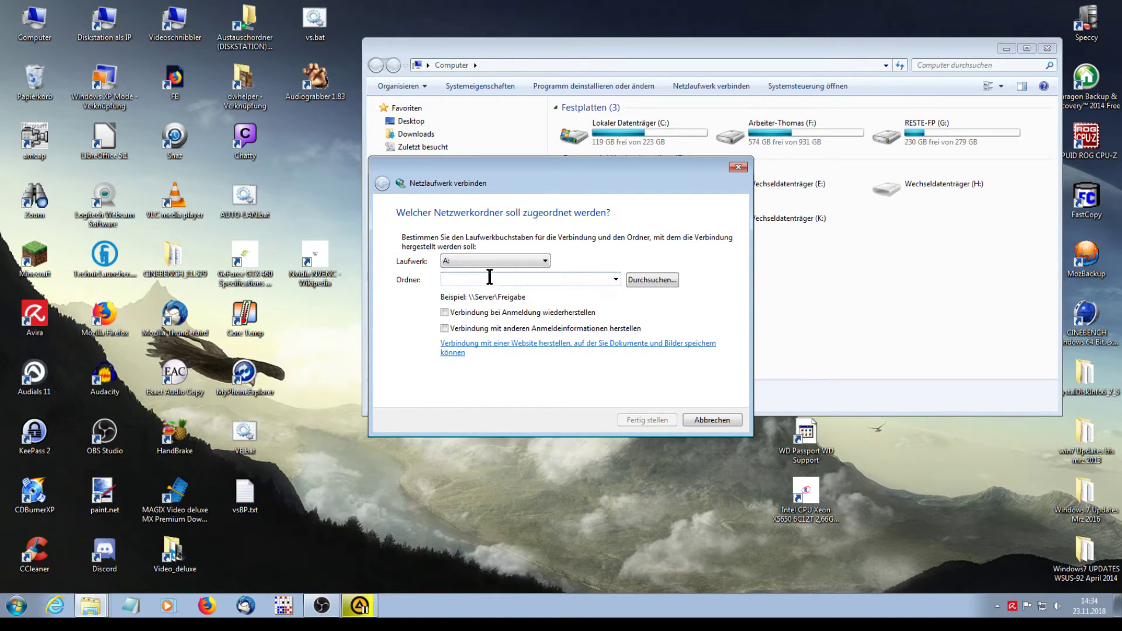
right_click(492, 277)
left_click(544, 332)
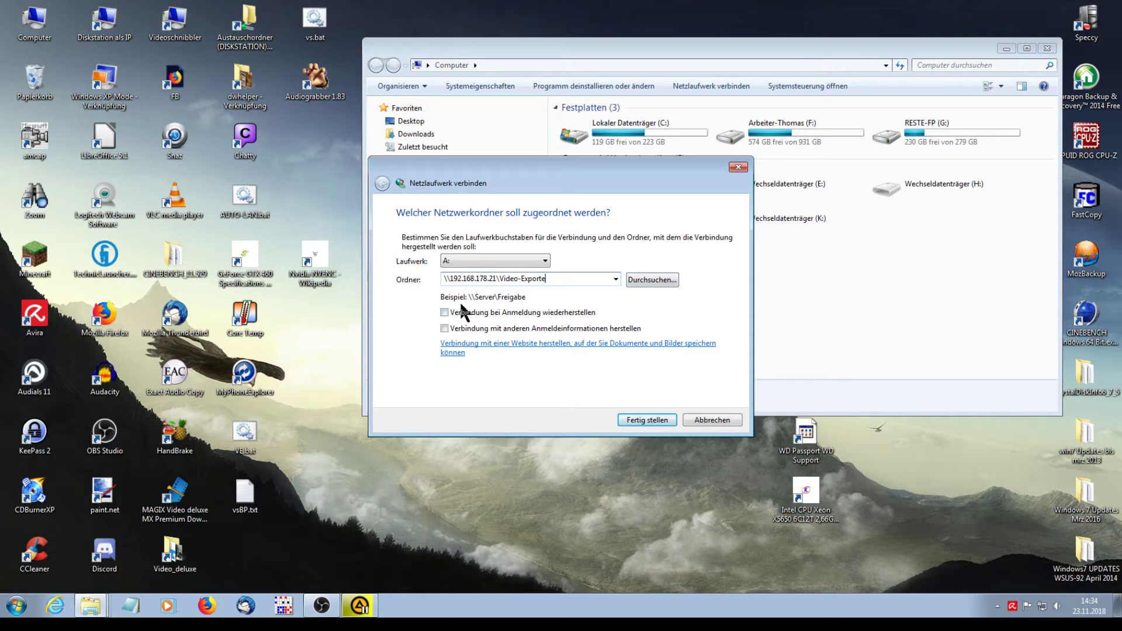
left_click(445, 312)
left_click(645, 420)
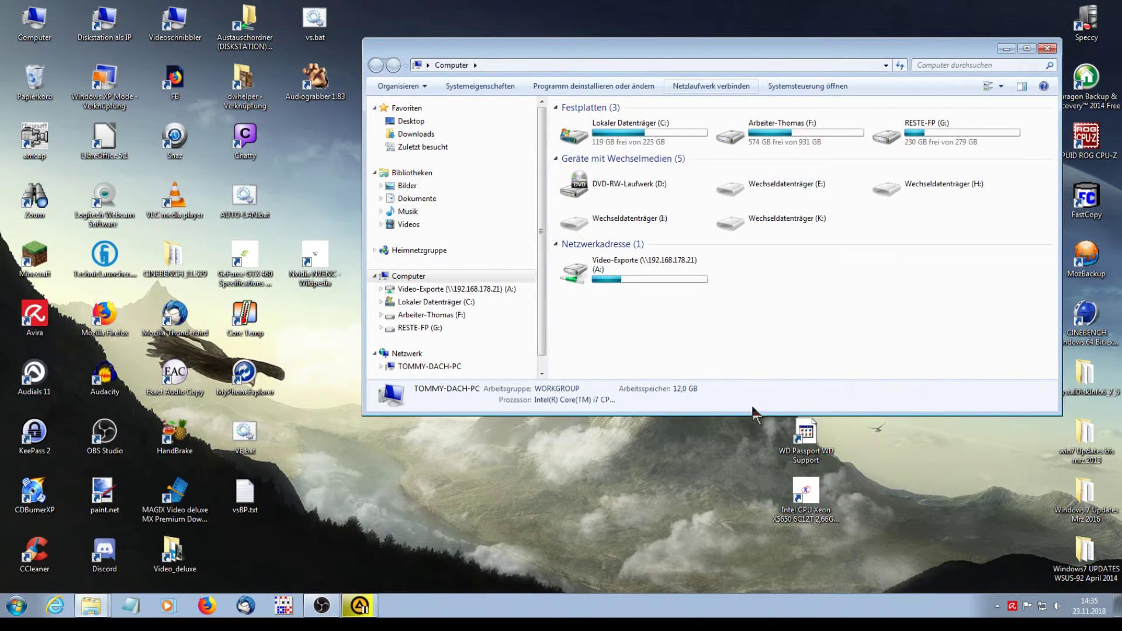
Open the mapped Video-Exporte drive A: to check its contents, return to Computer and disconnect the drive
double_click(614, 283)
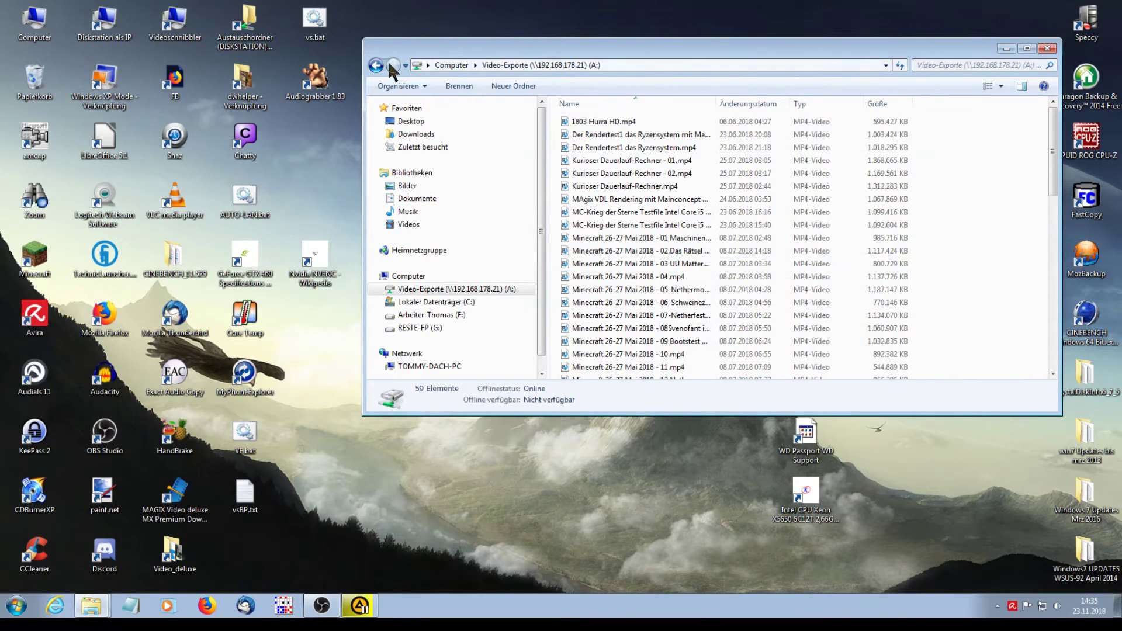
left_click(376, 65)
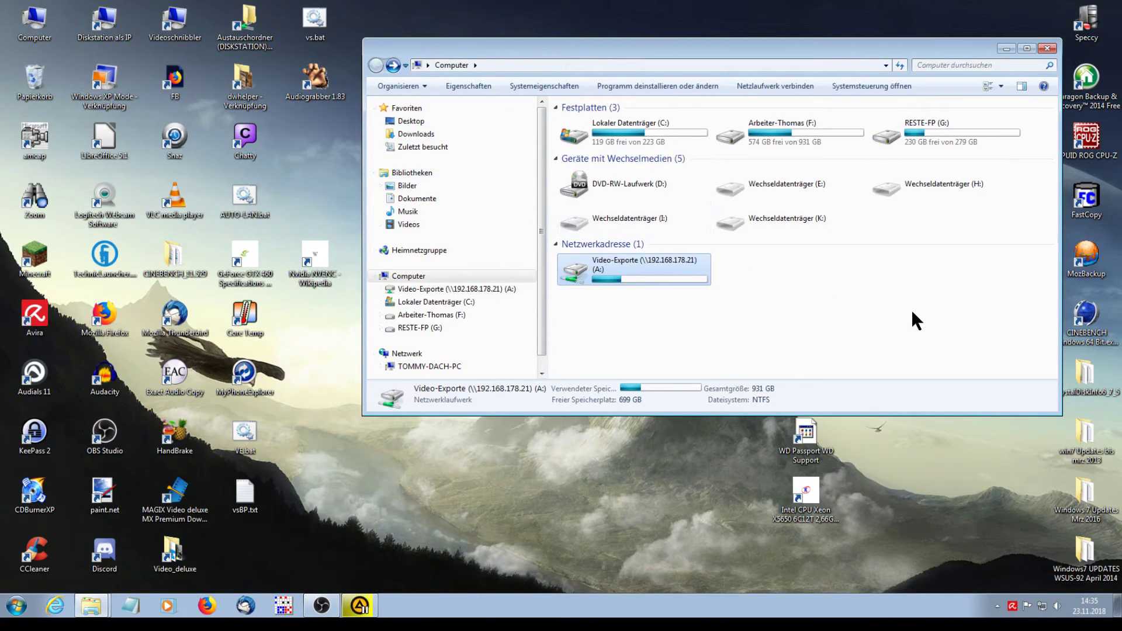
right_click(620, 272)
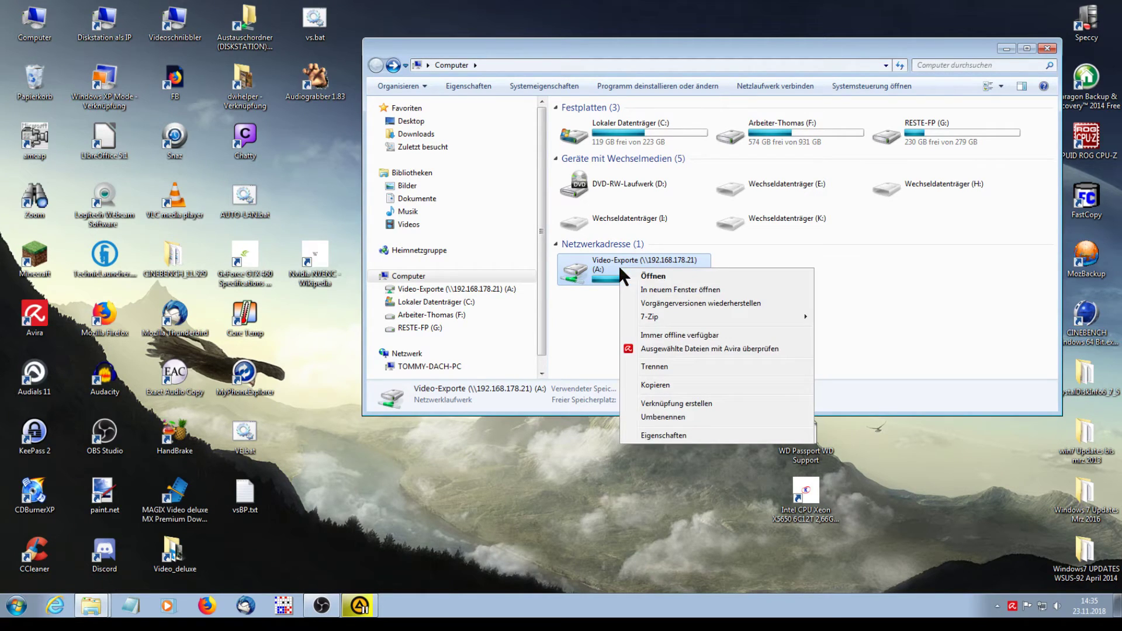
left_click(701, 366)
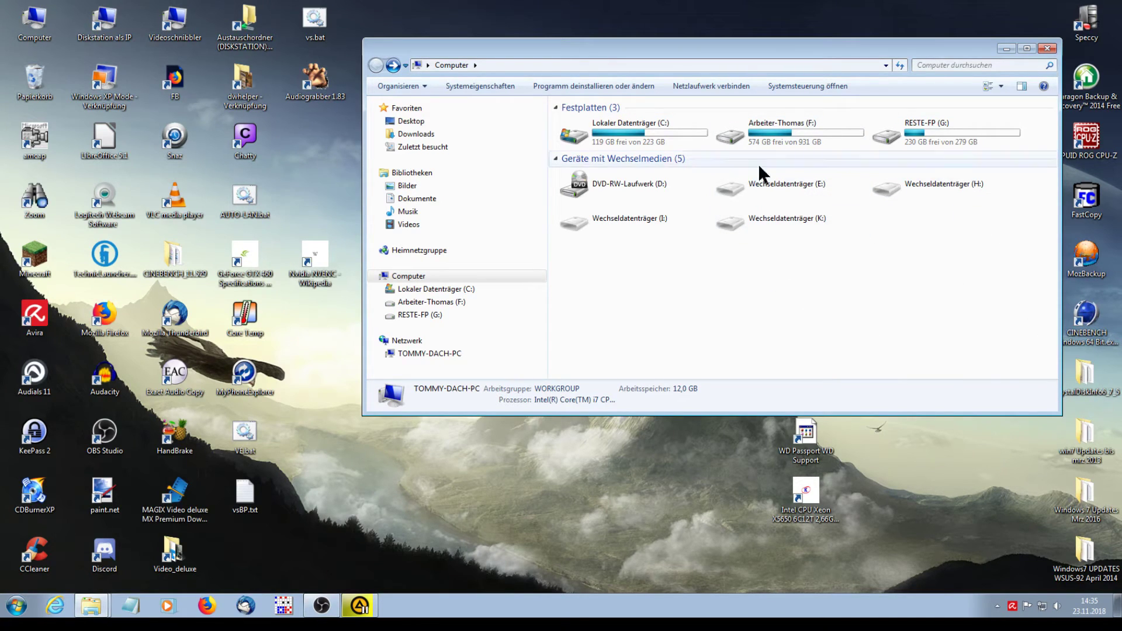
Map \\192.168.178.21\Video-Exporte as drive A: again, keeping the option to restore the connection at logon
left_click(700, 86)
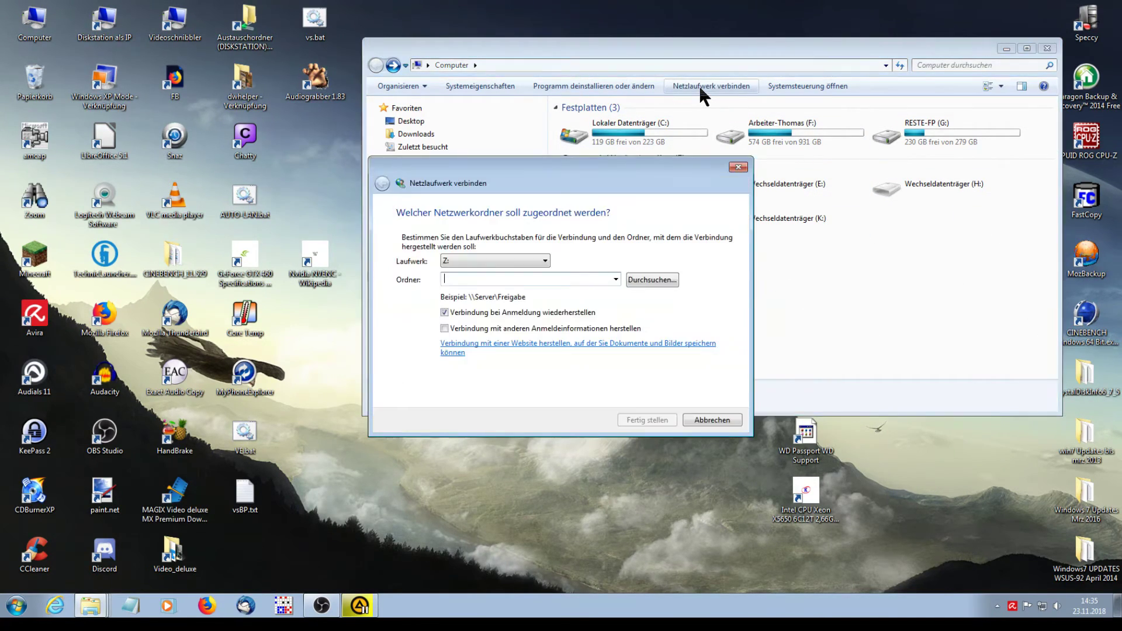
right_click(545, 280)
left_click(604, 335)
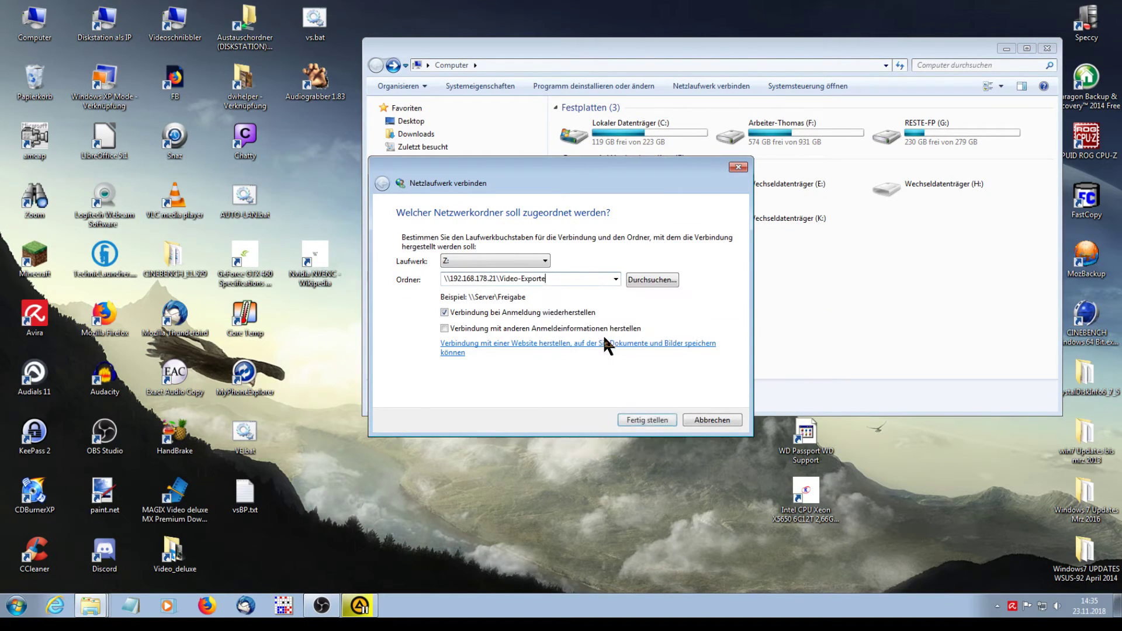
left_click(542, 260)
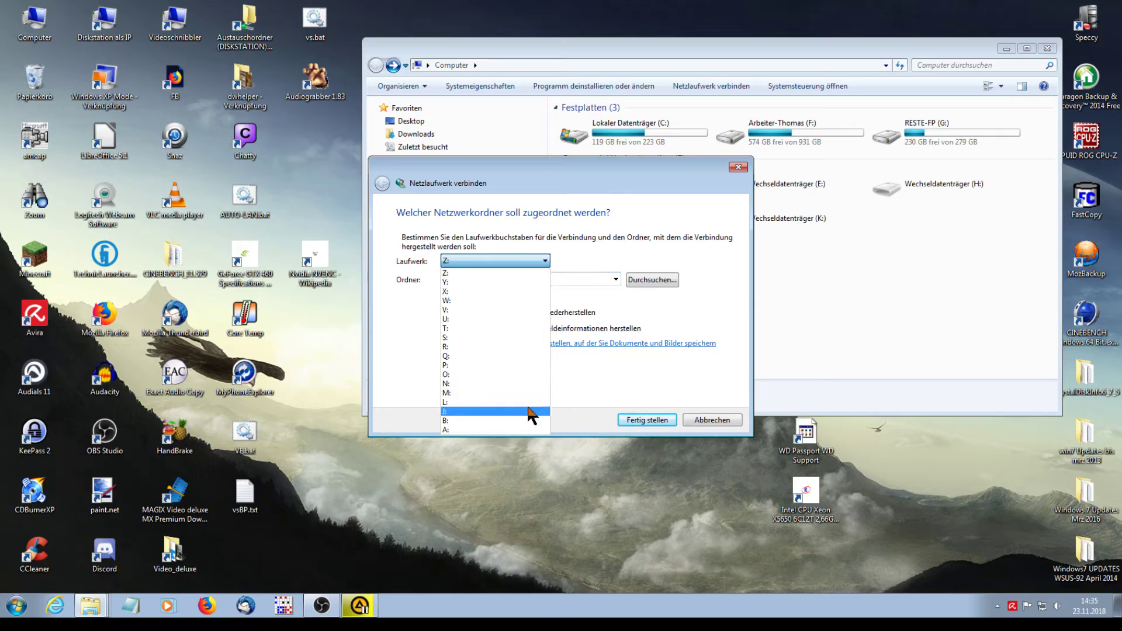
left_click(520, 430)
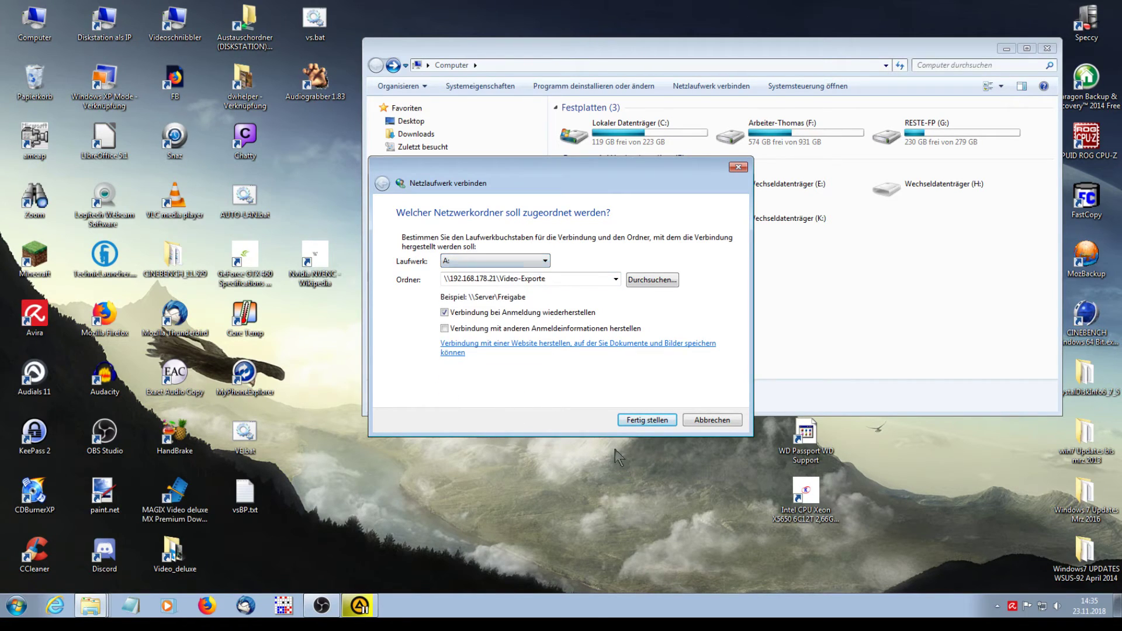
left_click(652, 421)
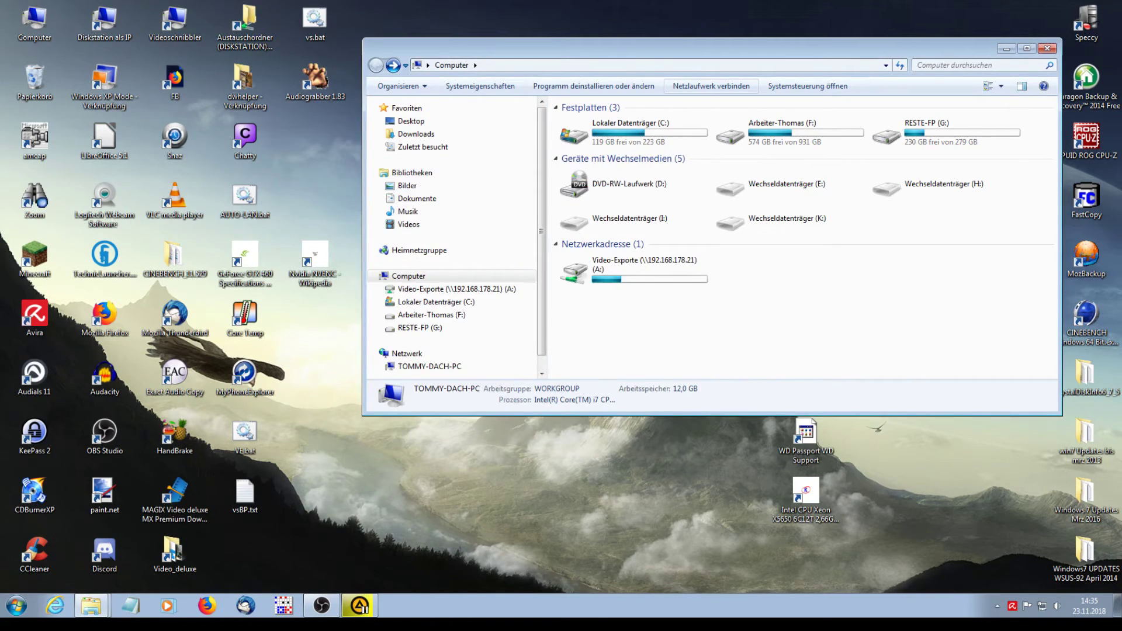
left_click(361, 606)
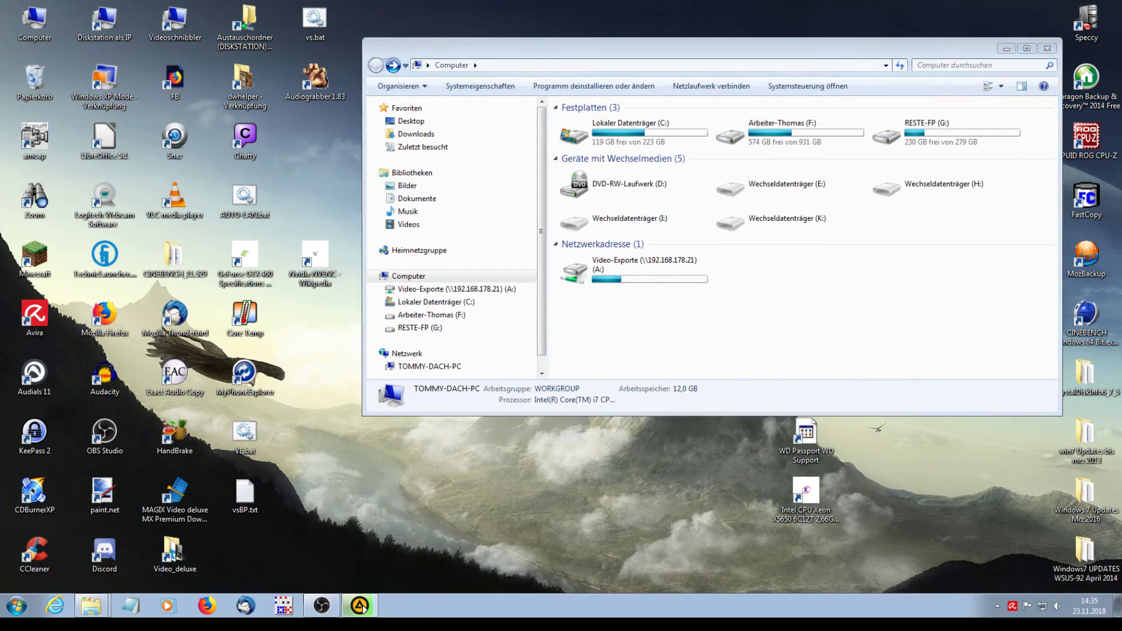
Disconnect the Video-Exporte network drive A: again and close the Computer window
right_click(652, 272)
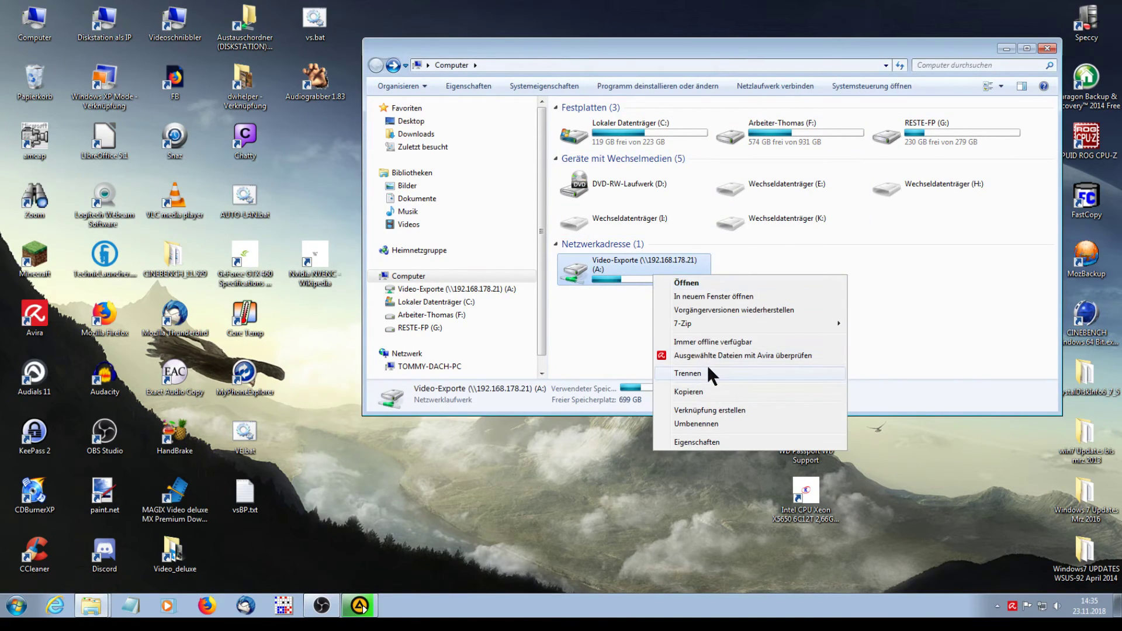
left_click(707, 373)
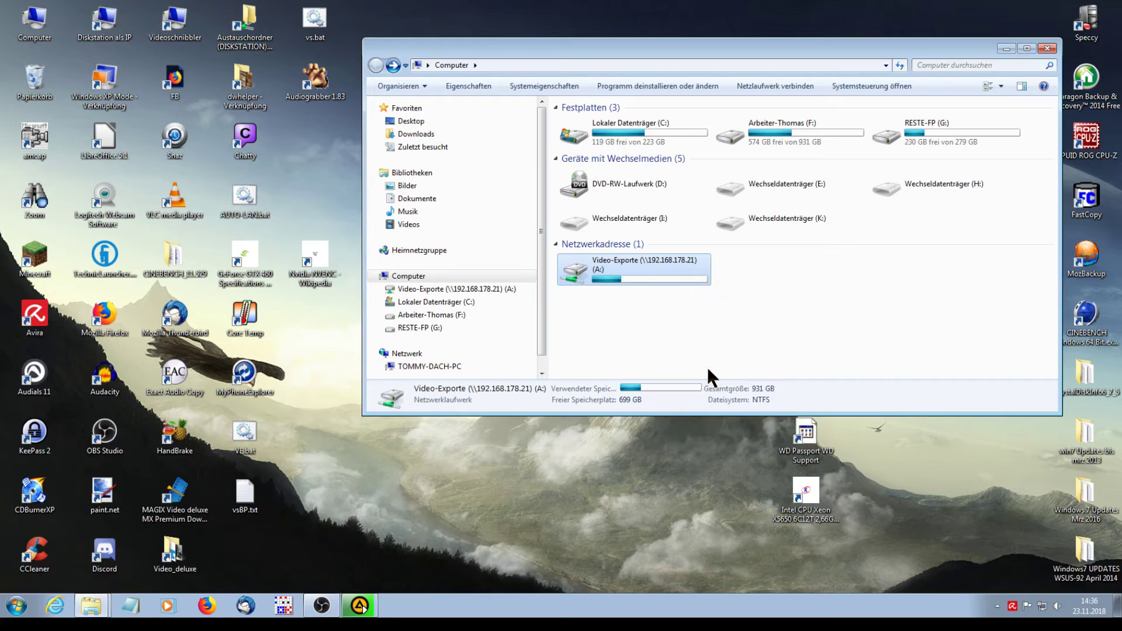
left_click(1046, 48)
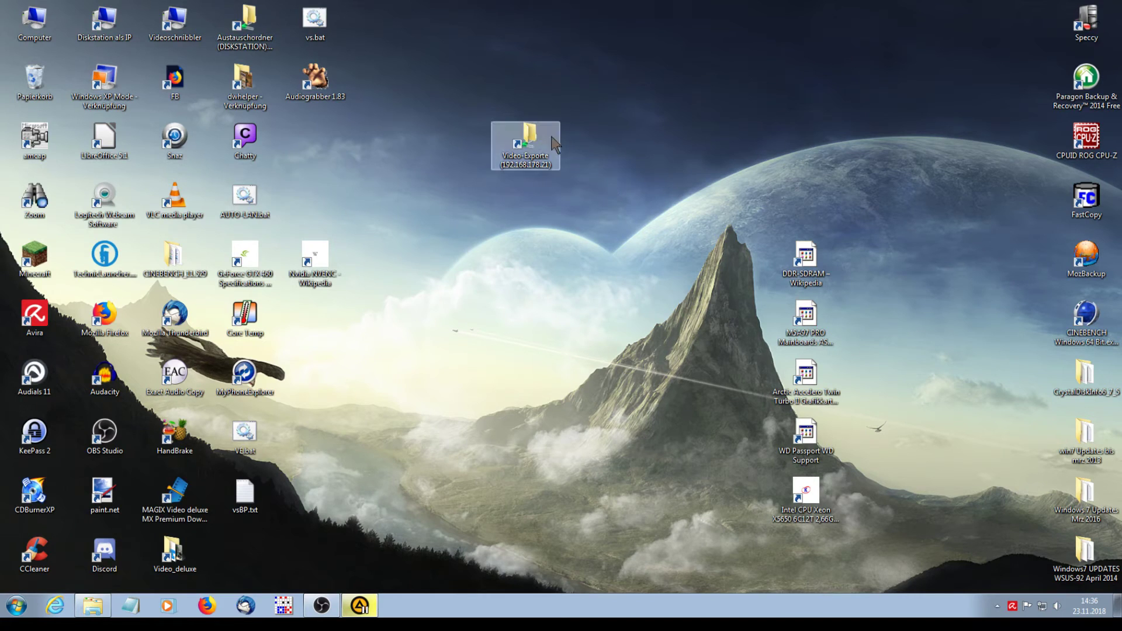
Delete the Video-Exporte (192.168.178.21) shortcut from the desktop
left_click(531, 147)
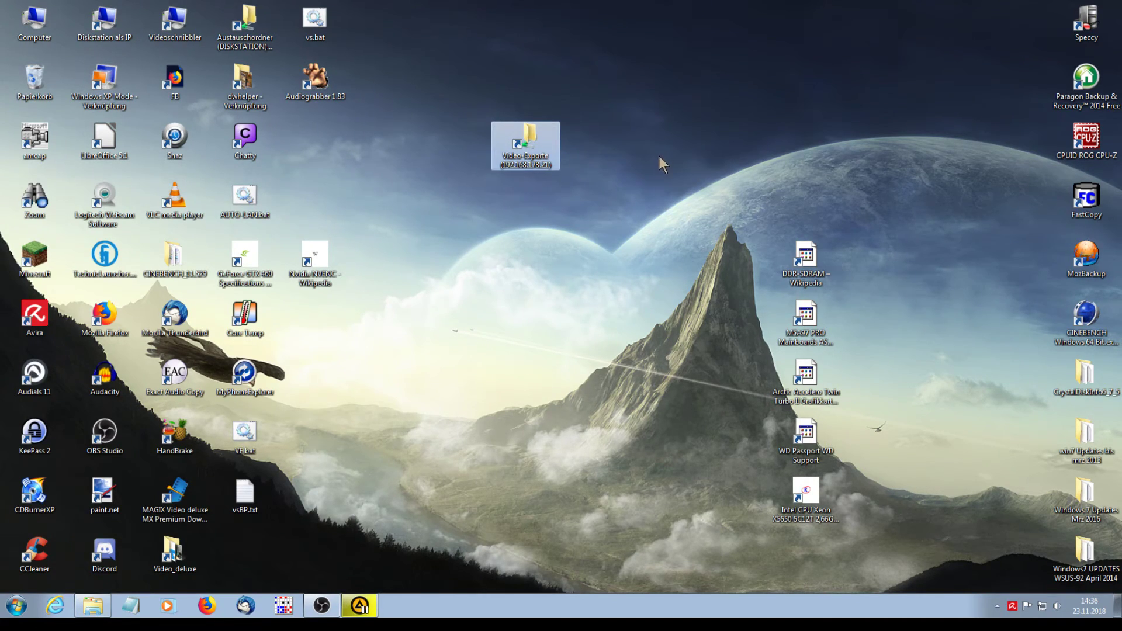
key("Delete")
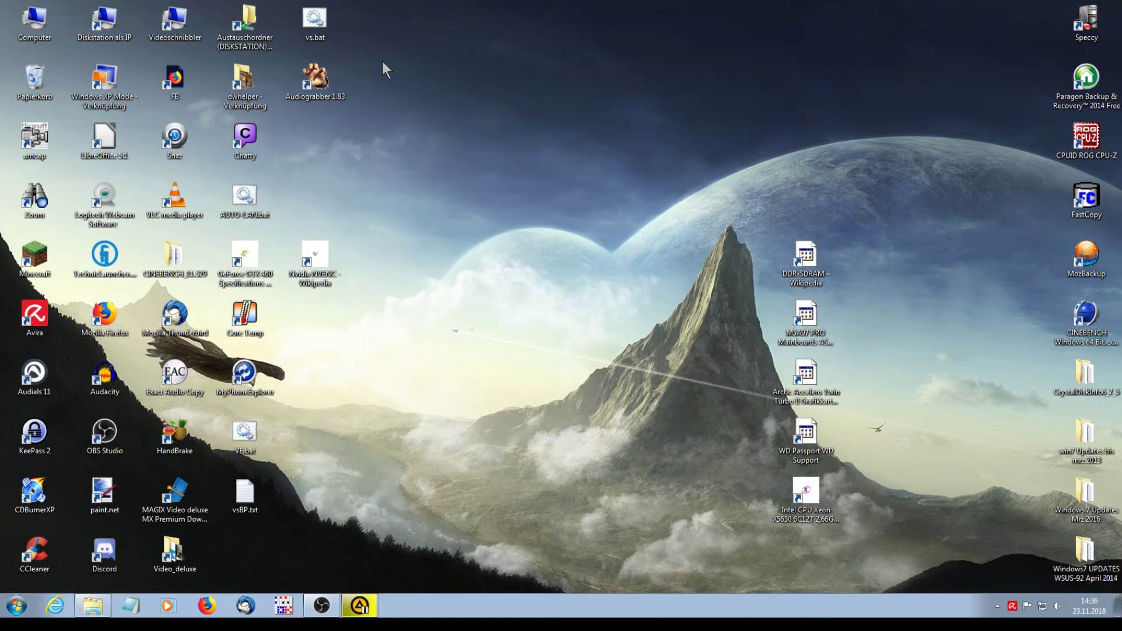